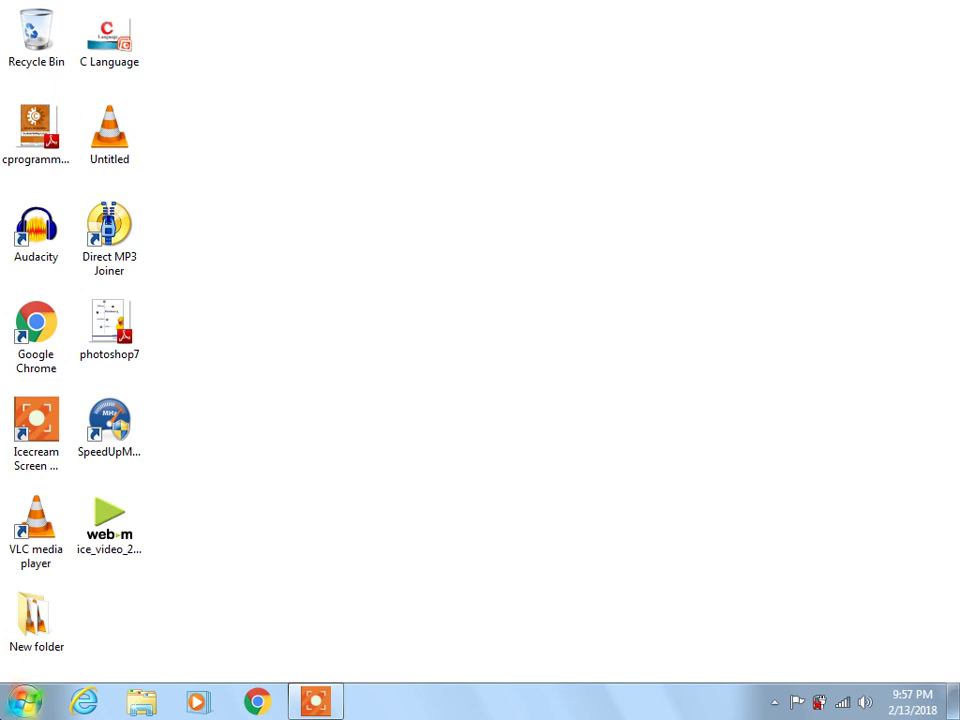
Step: Launch Microsoft Office Word 2007 from the Start menu's Microsoft Office folder
left_click(24, 702)
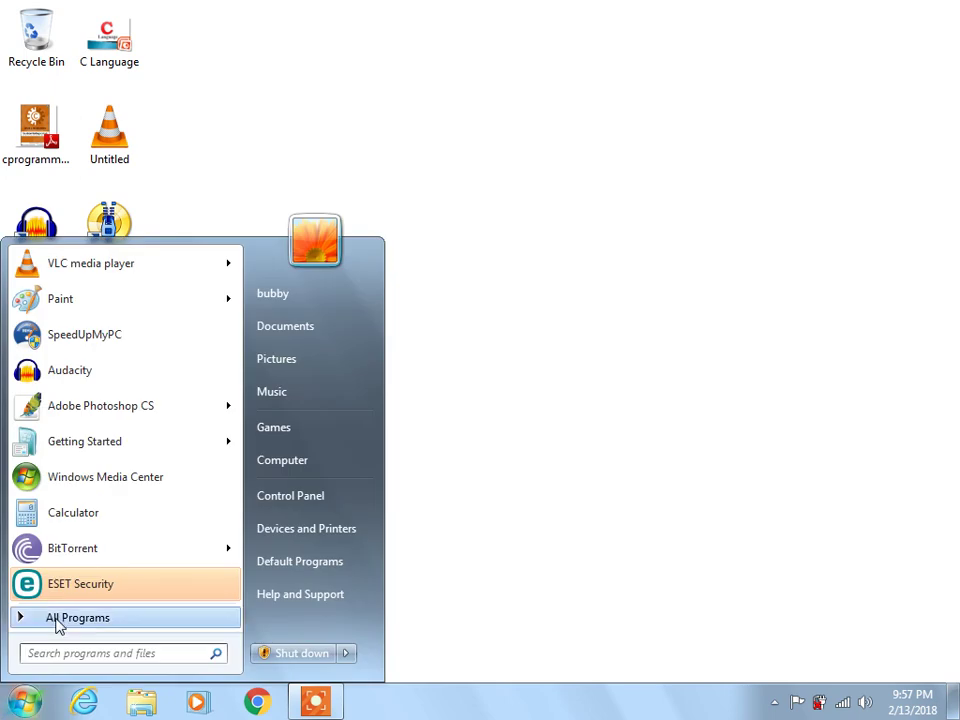
left_click(57, 620)
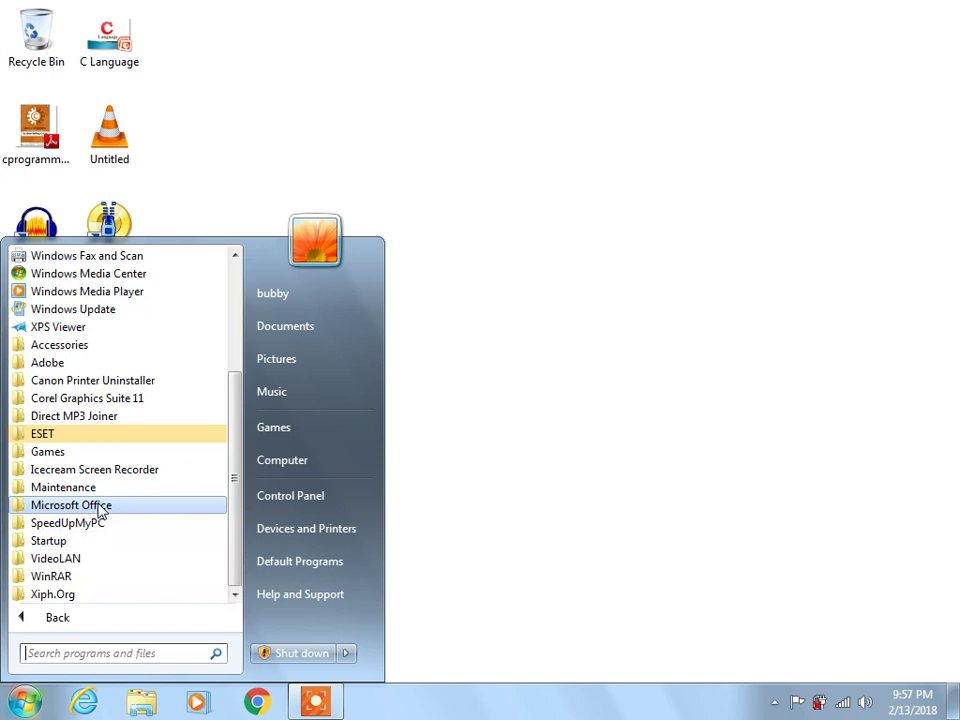
left_click(100, 507)
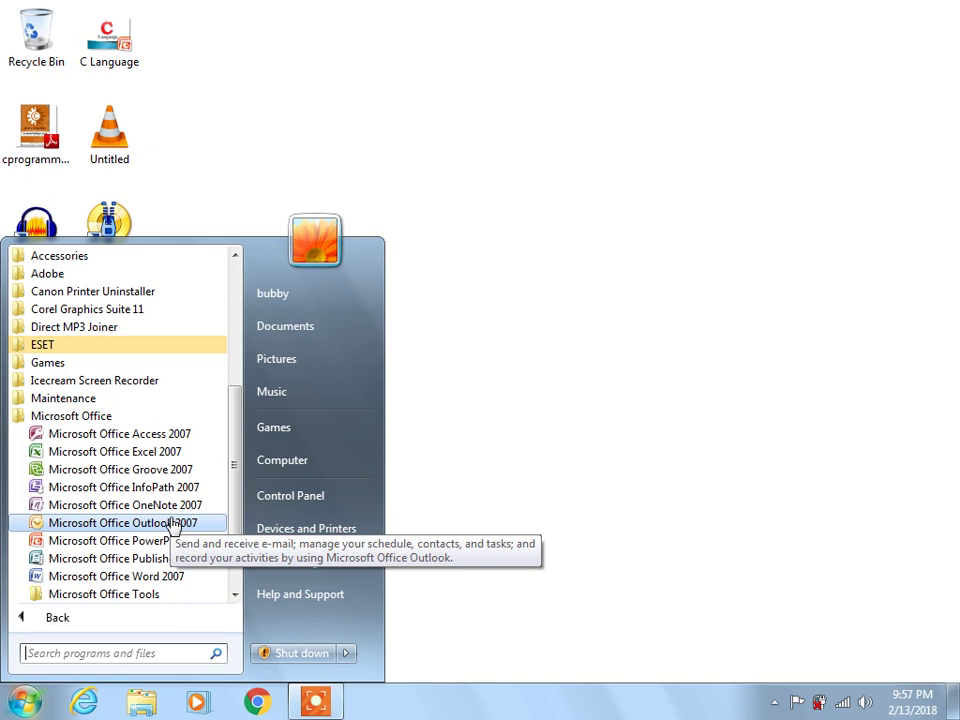
left_click(164, 580)
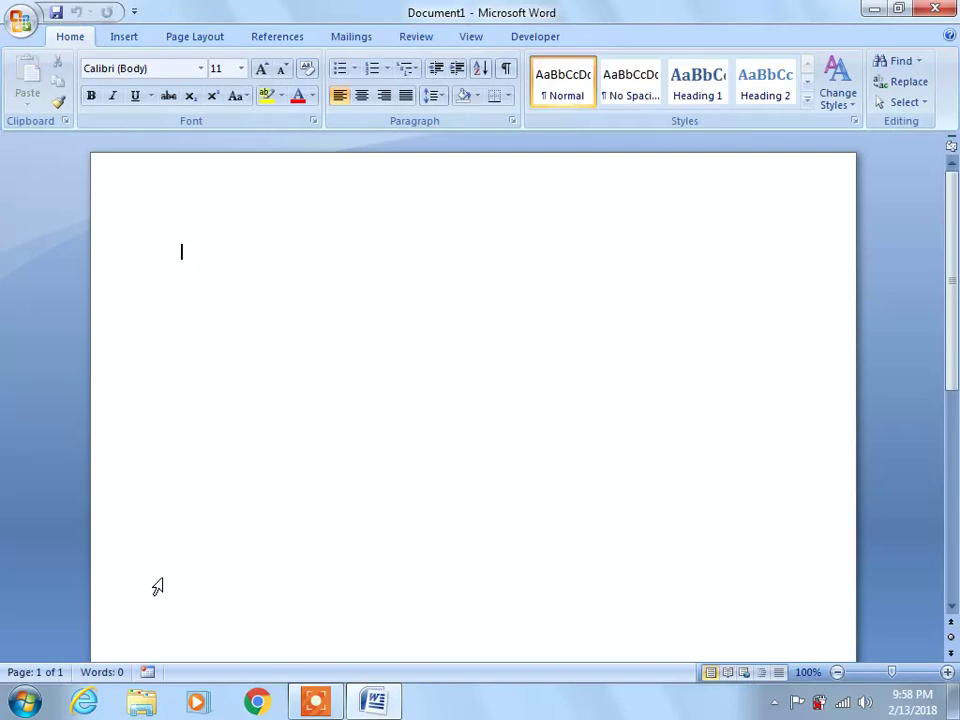
Step: Close Word and relaunch it by running winword from the Run dialog
left_click(935, 8)
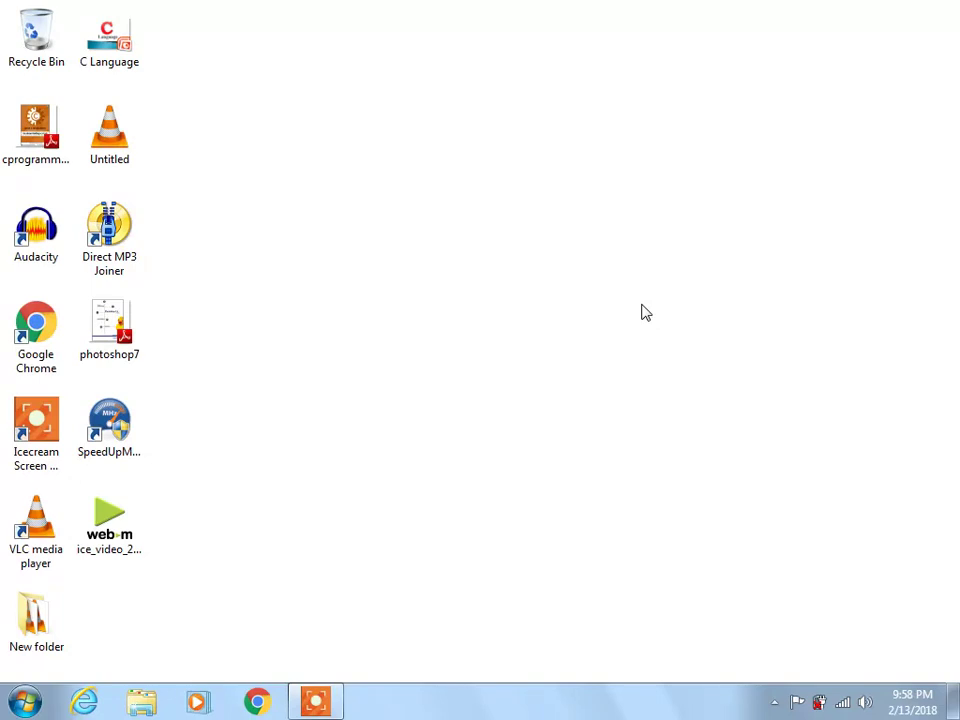
key("super+r")
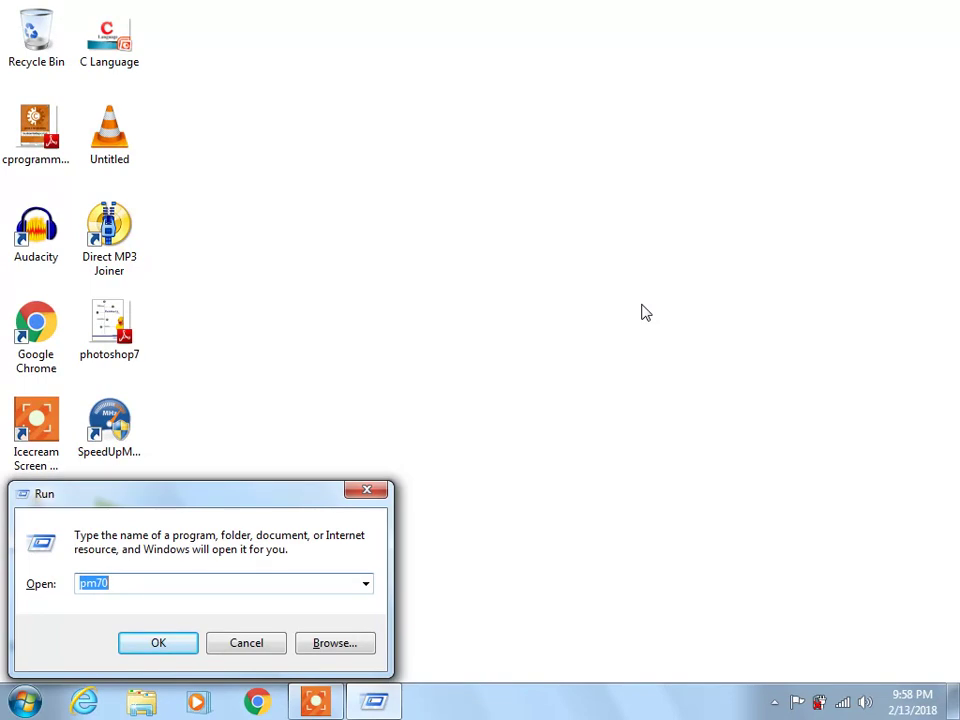
type("win")
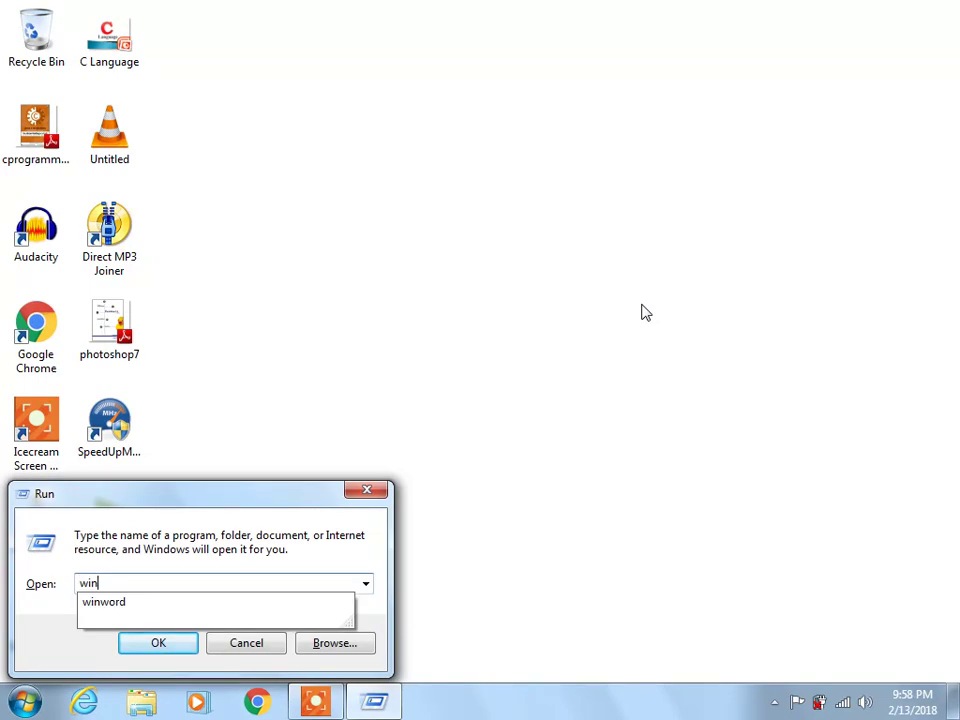
type("word")
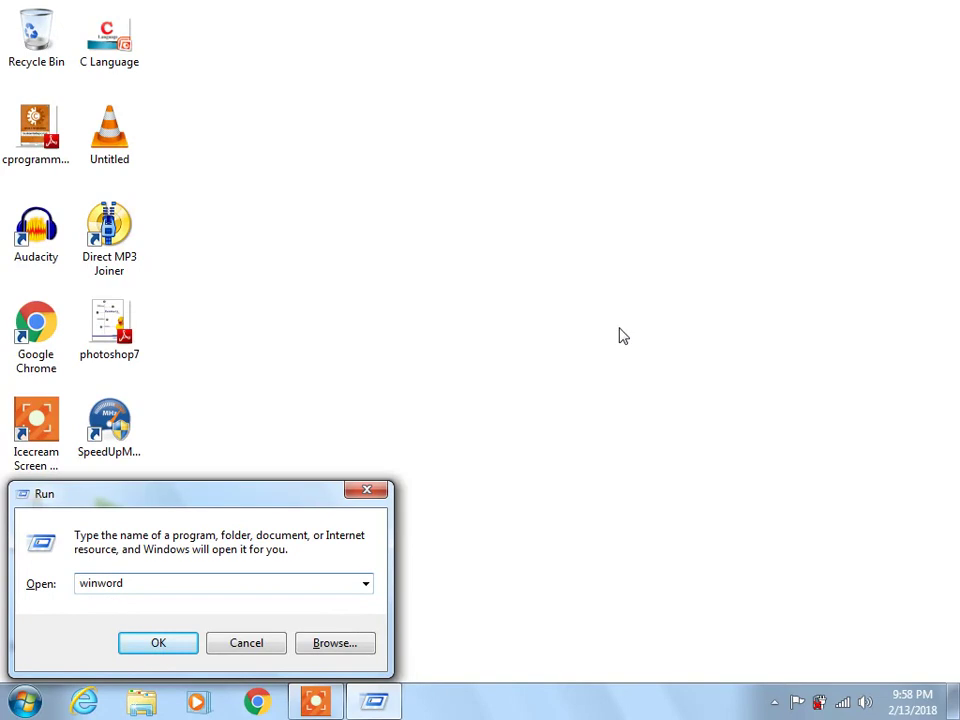
left_click(145, 648)
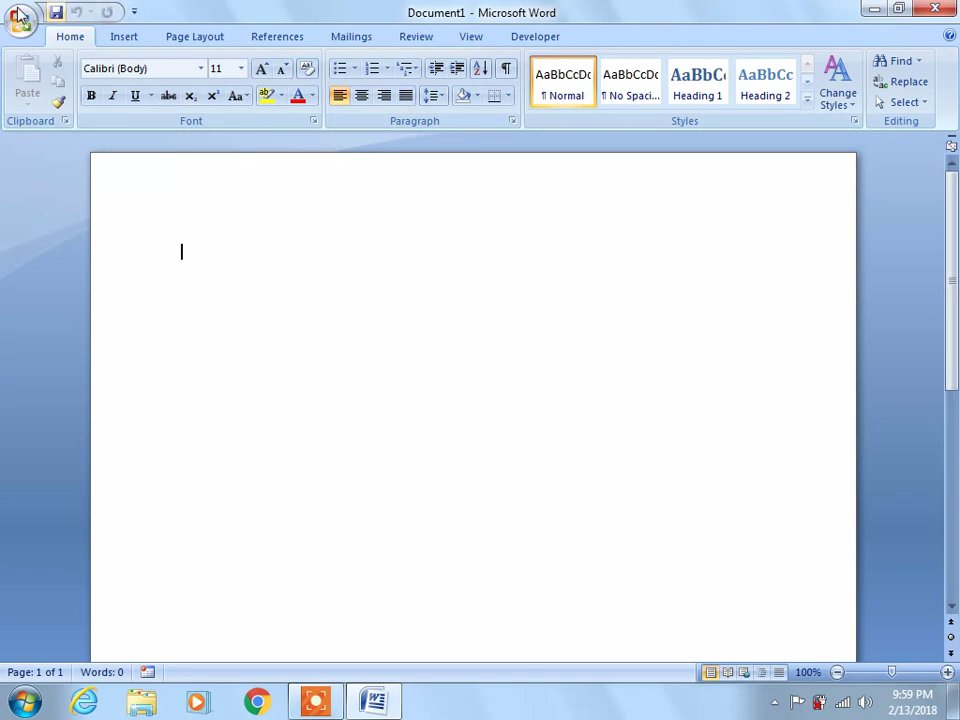
left_click(125, 40)
left_click(193, 39)
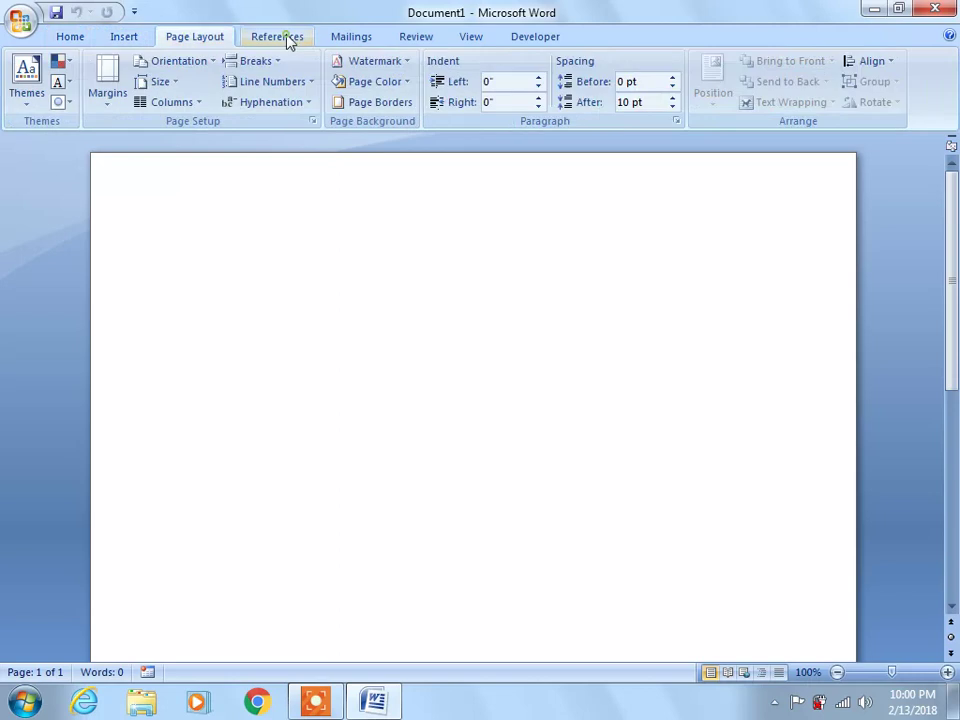
left_click(350, 37)
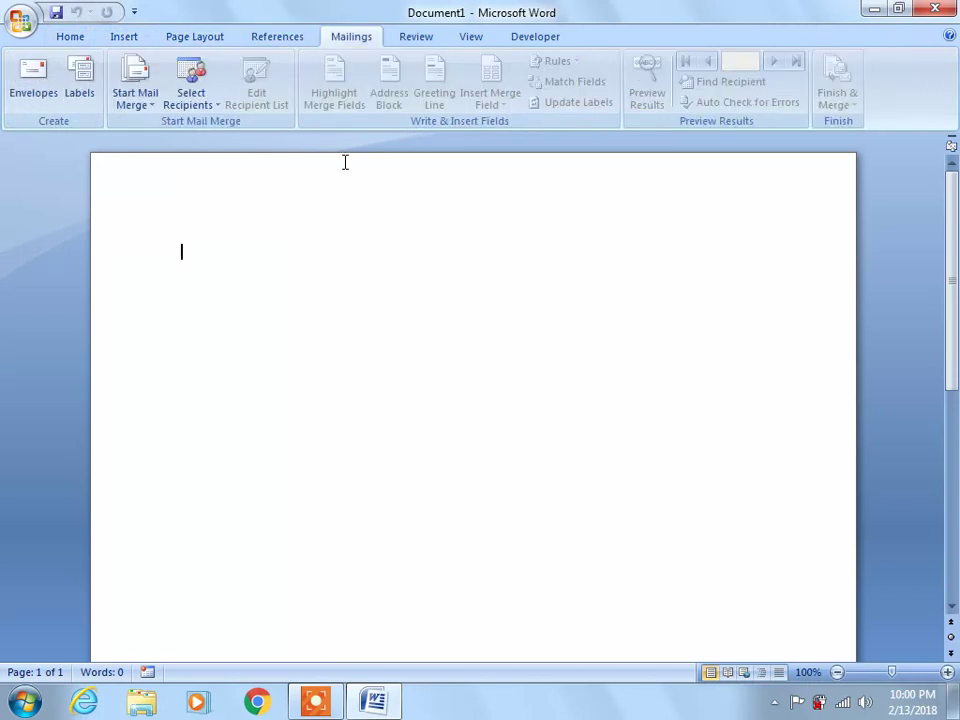
left_click(72, 37)
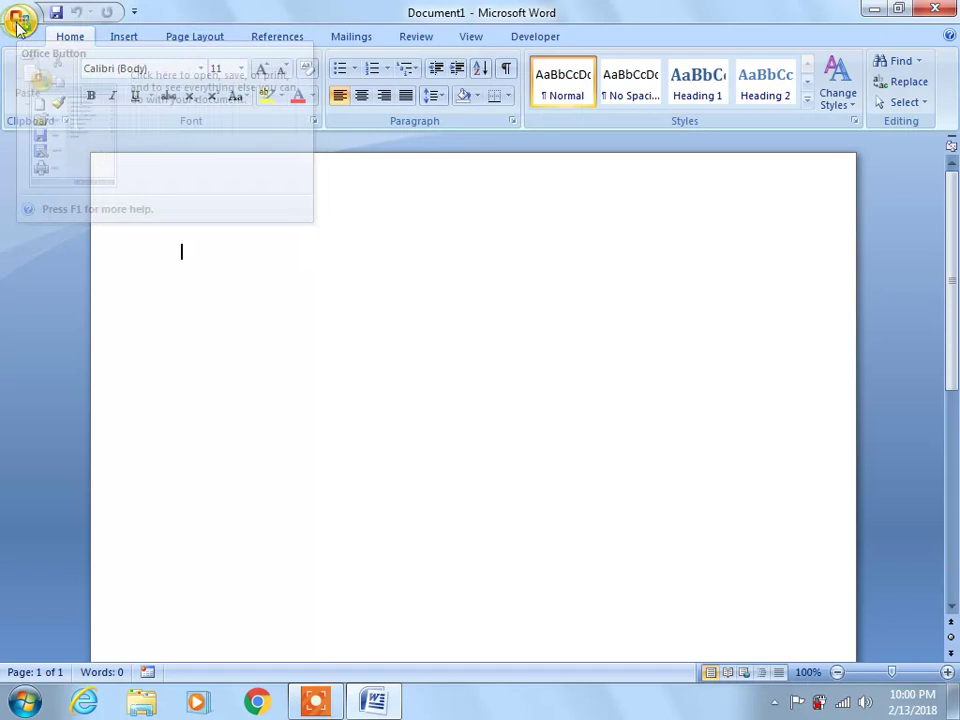
left_click(19, 22)
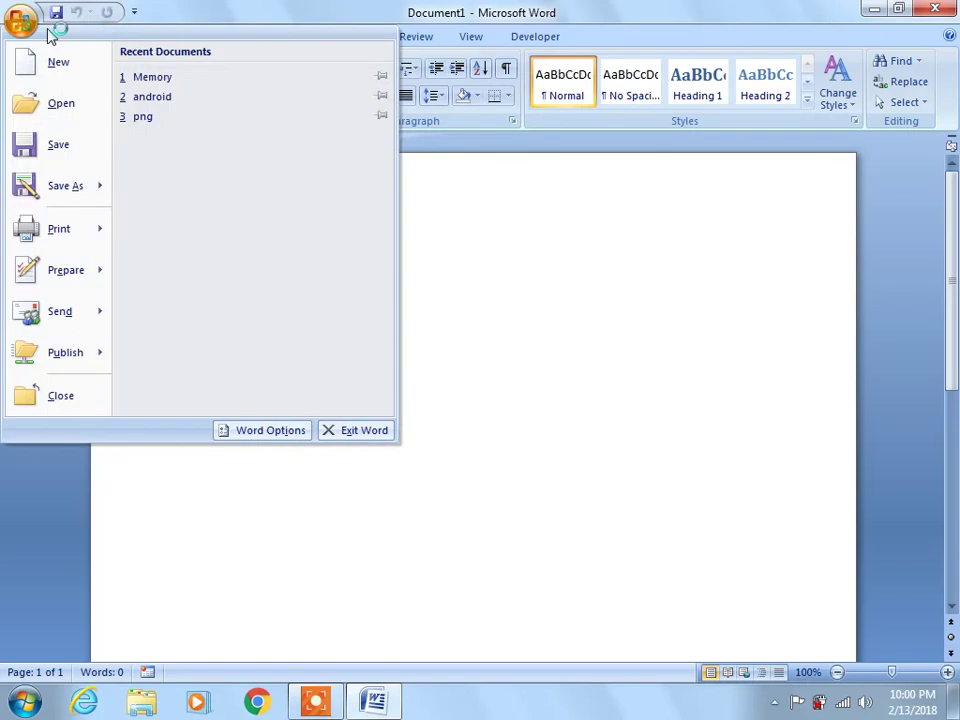
left_click(66, 113)
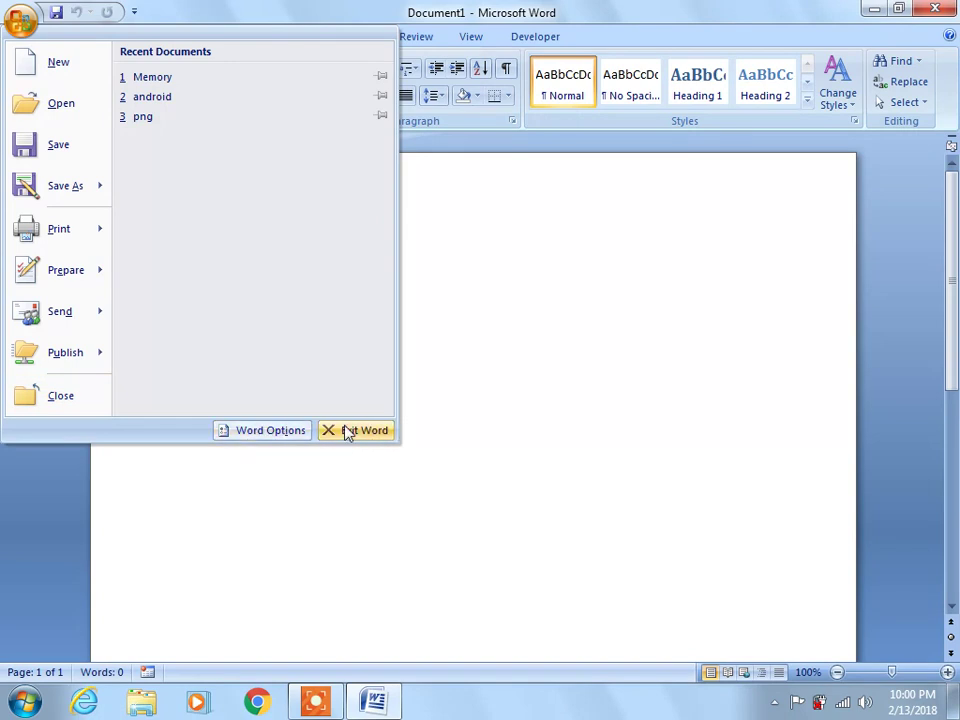
left_click(140, 79)
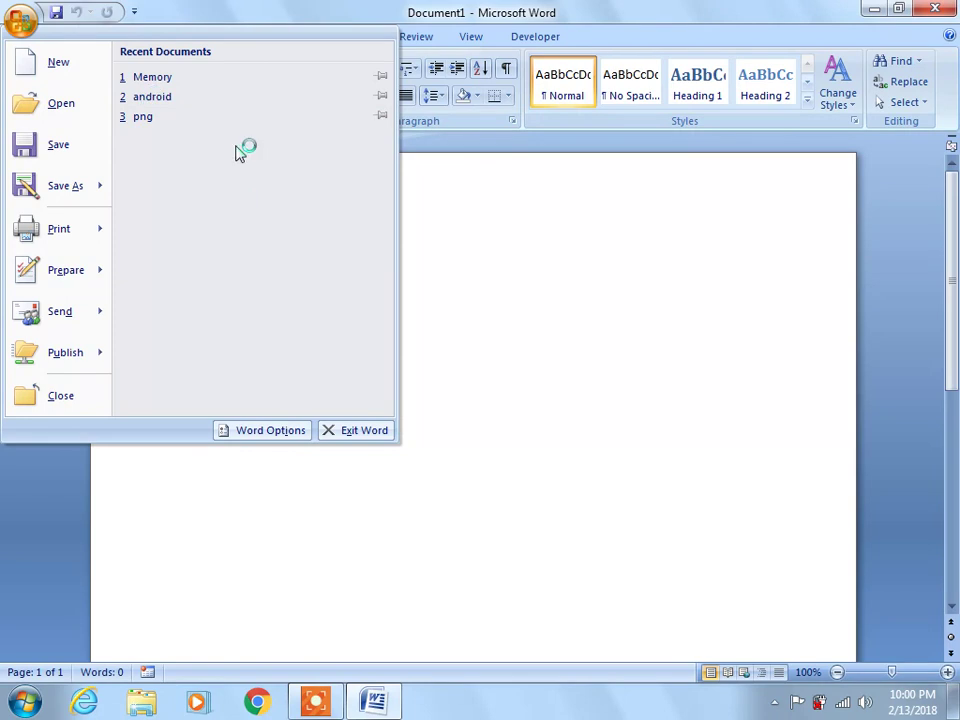
left_click(251, 19)
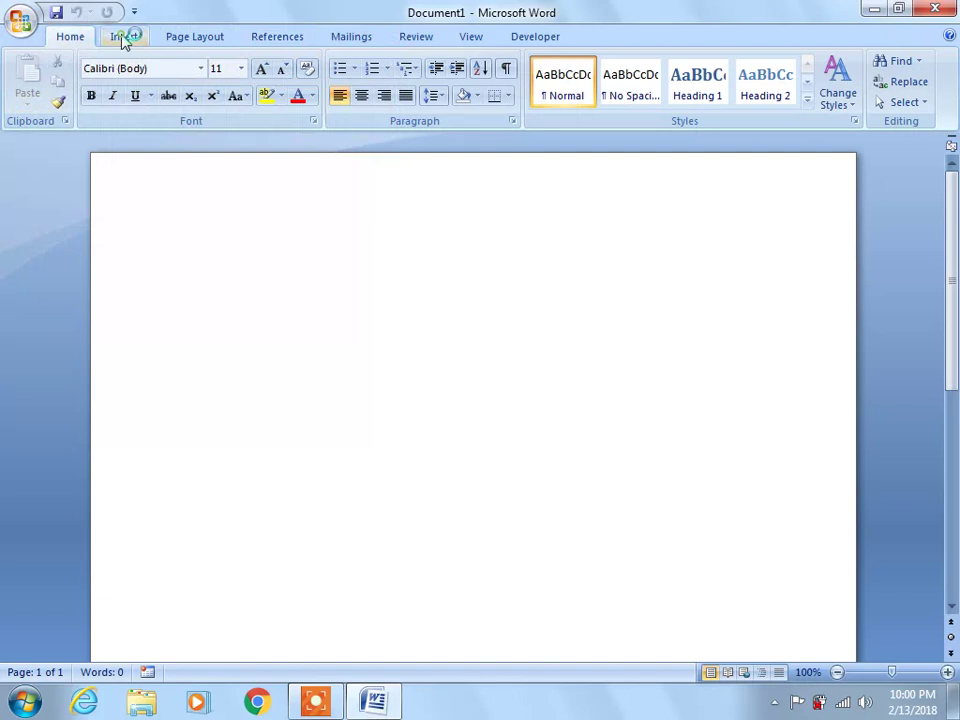
Step: Tour the References, Mailings, Review and Developer tabs, turning on the Ruler under View, then return to Home
left_click(262, 34)
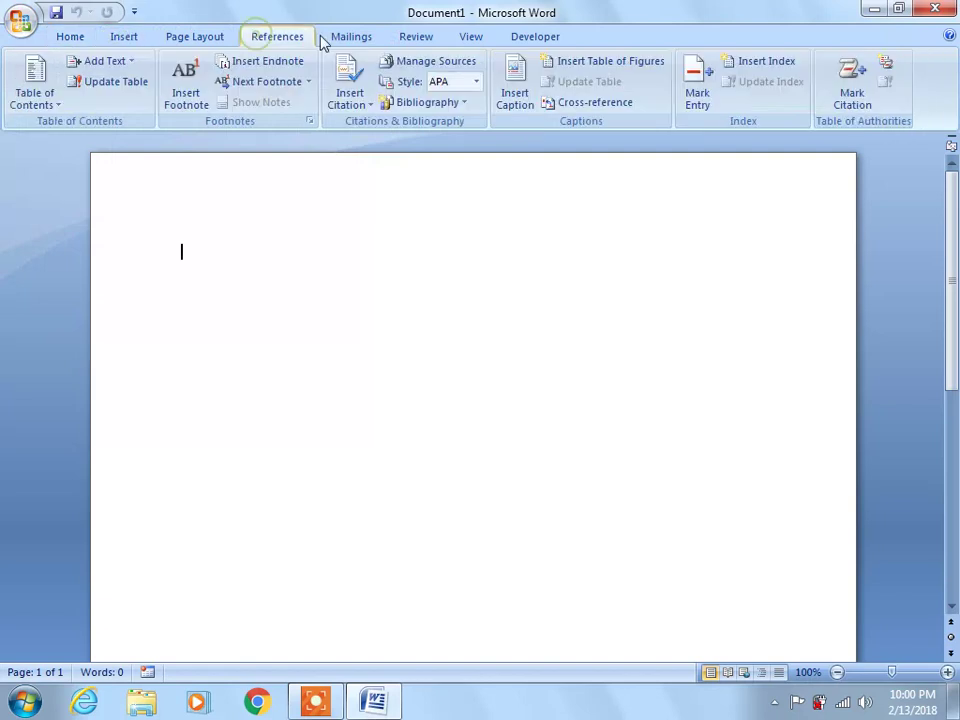
left_click(350, 36)
left_click(413, 38)
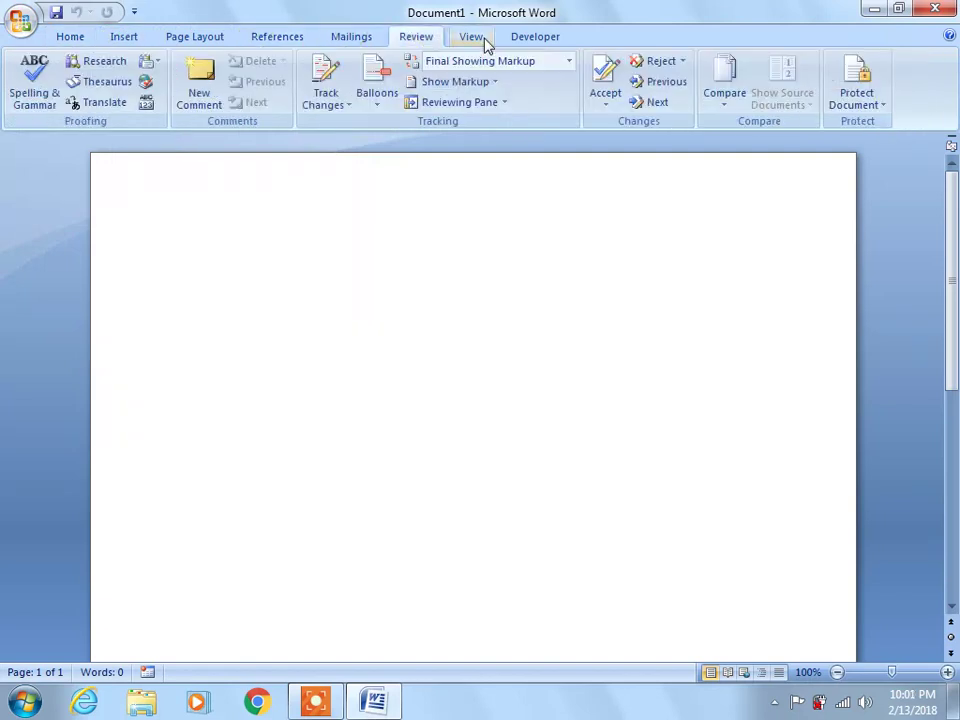
left_click(478, 40)
left_click(285, 62)
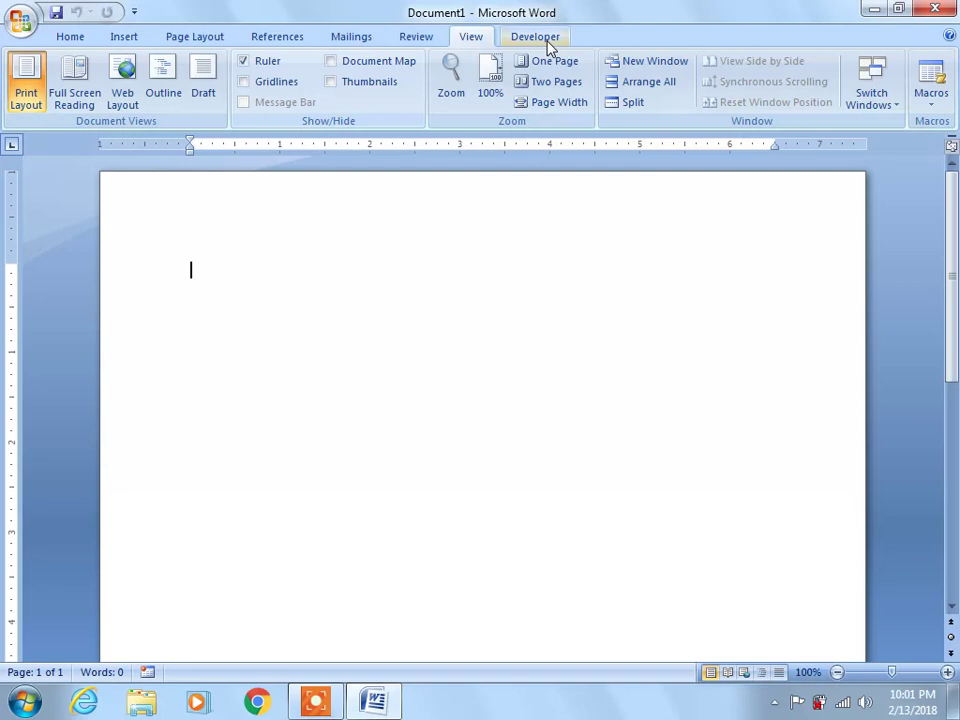
left_click(538, 40)
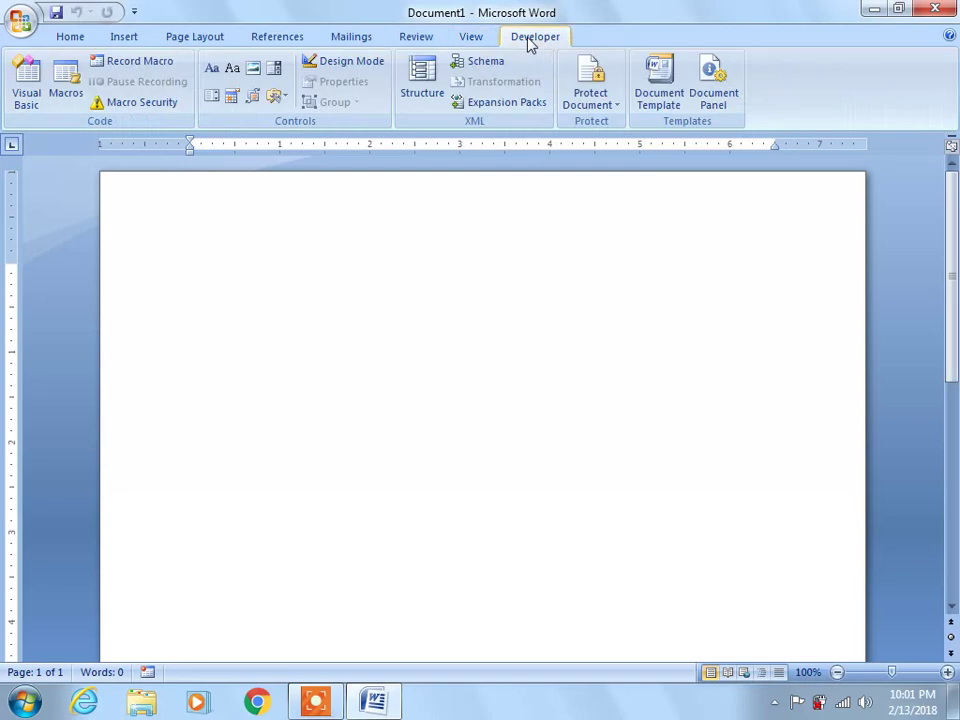
left_click(70, 38)
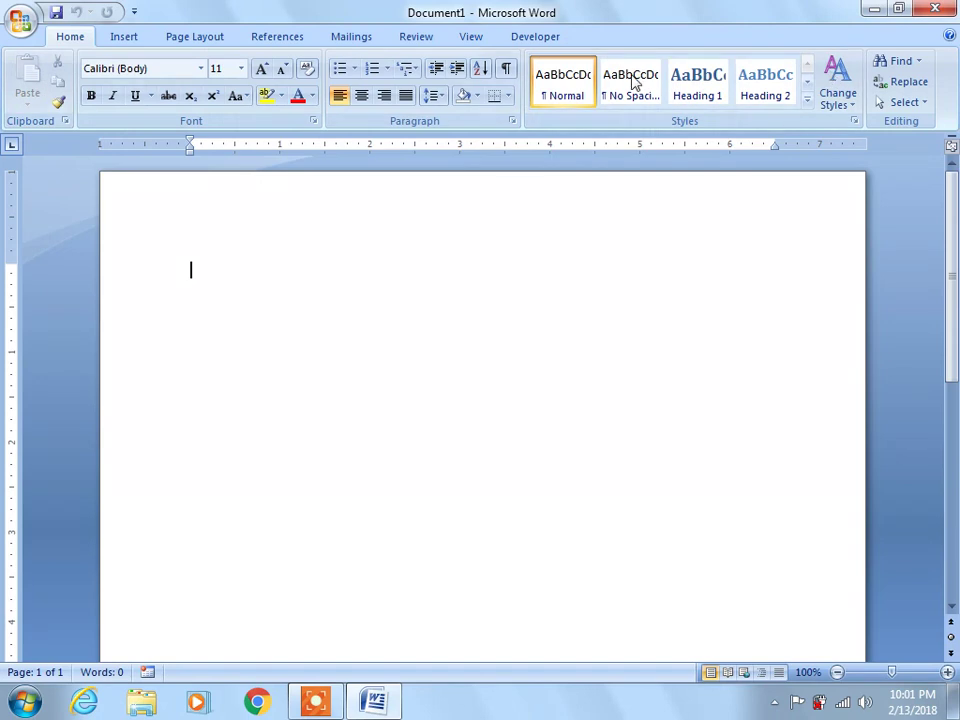
left_click(122, 40)
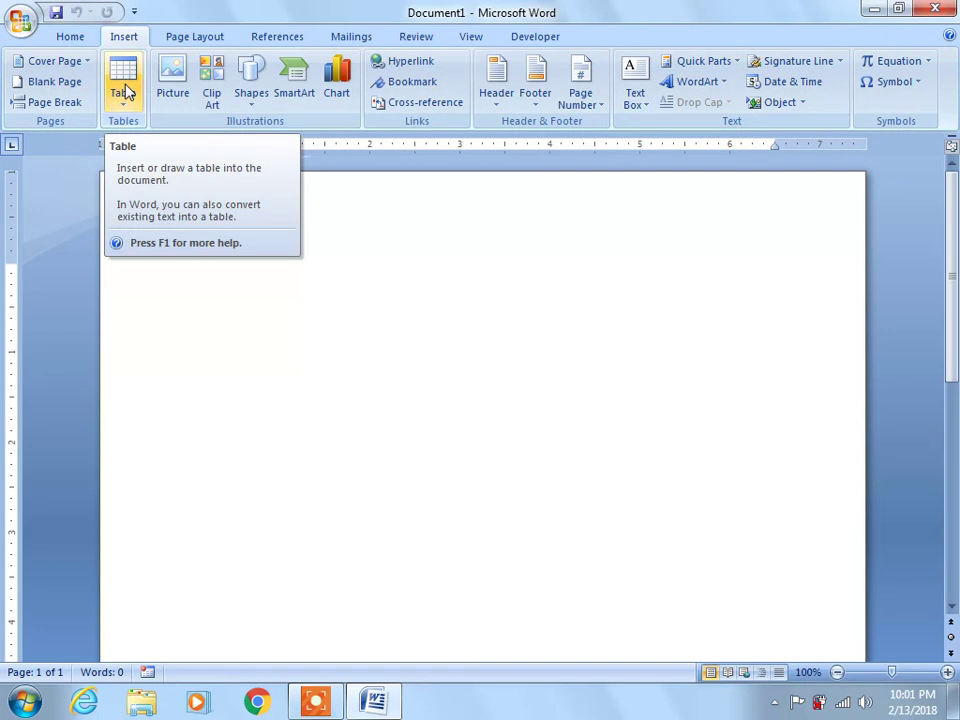
left_click(72, 38)
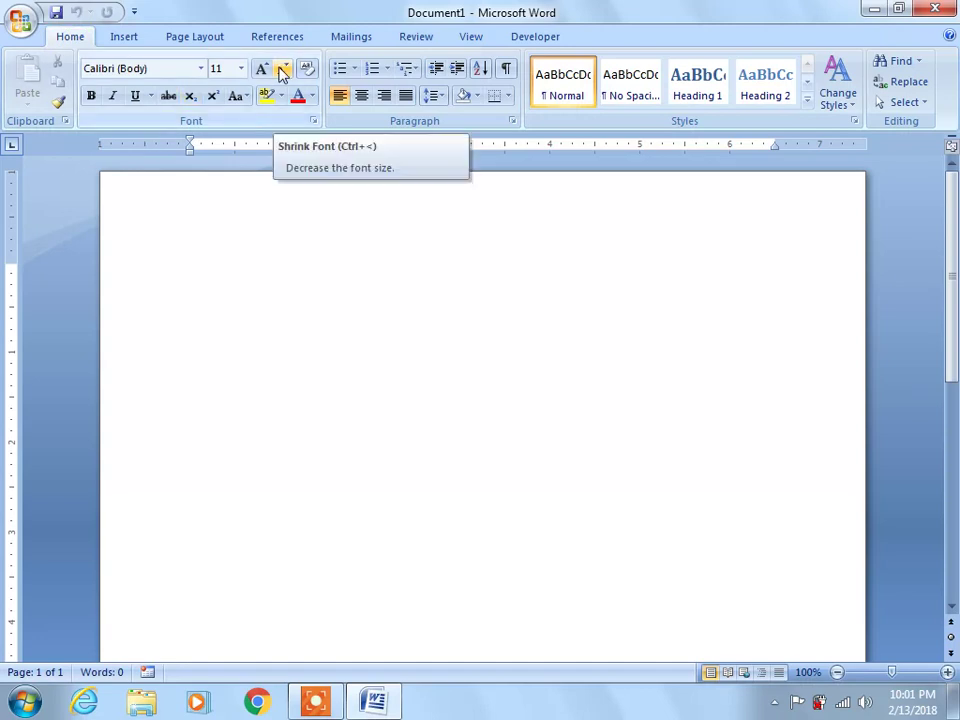
left_click(141, 40)
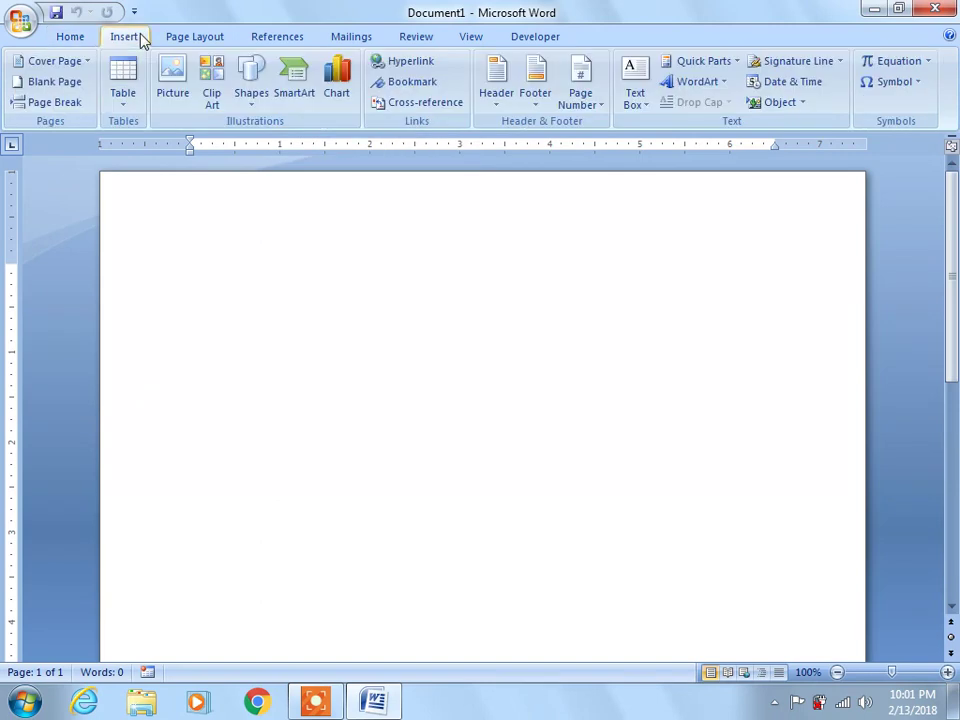
left_click(72, 36)
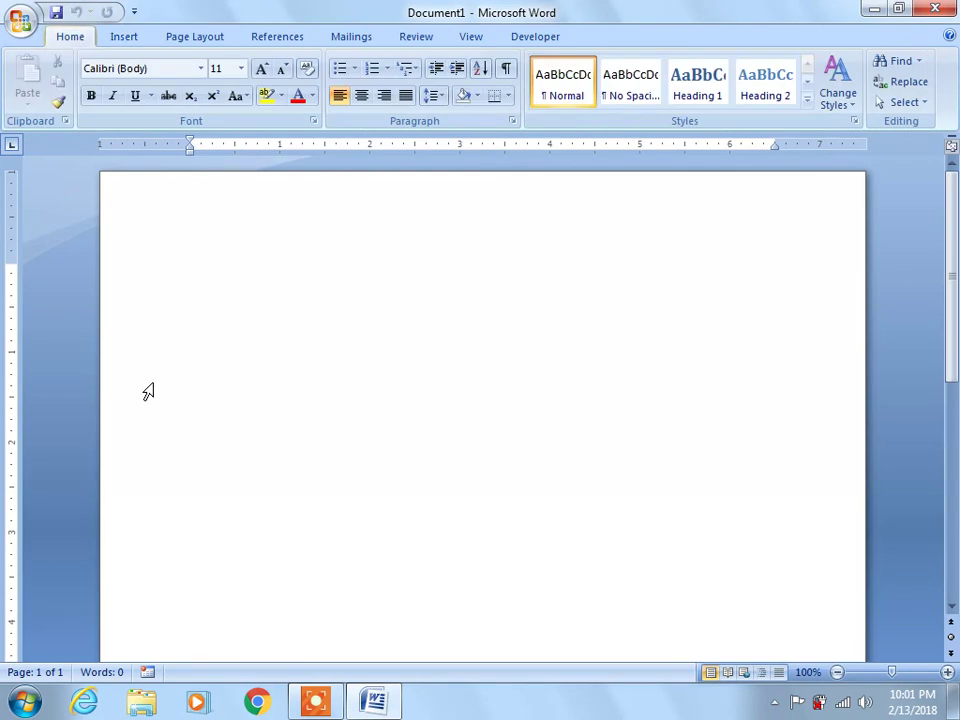
left_click(130, 39)
left_click(200, 44)
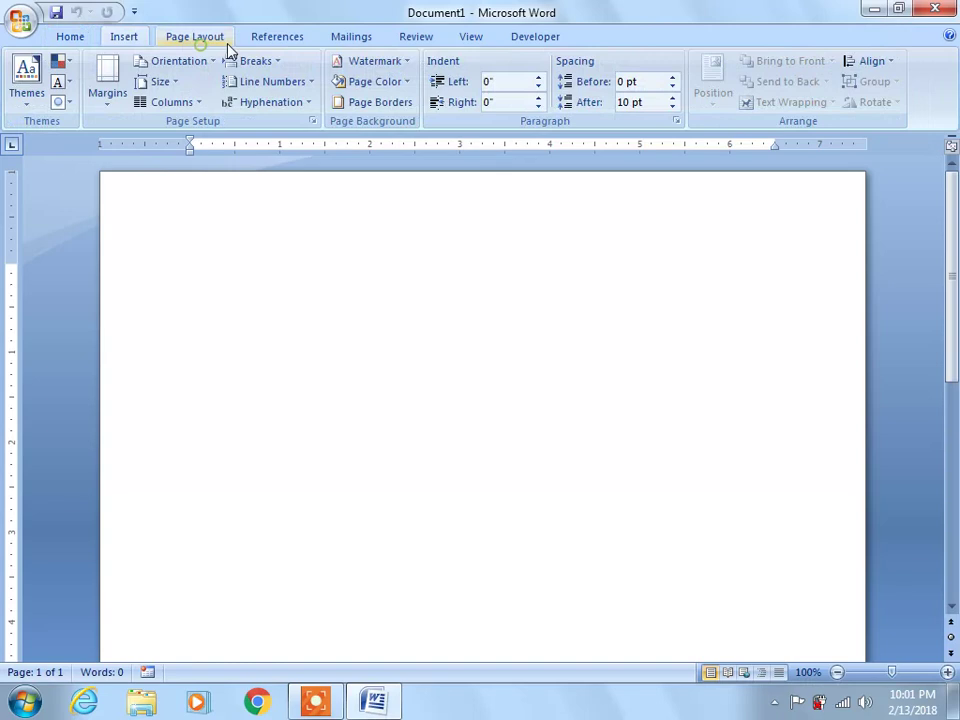
left_click(352, 40)
left_click(478, 36)
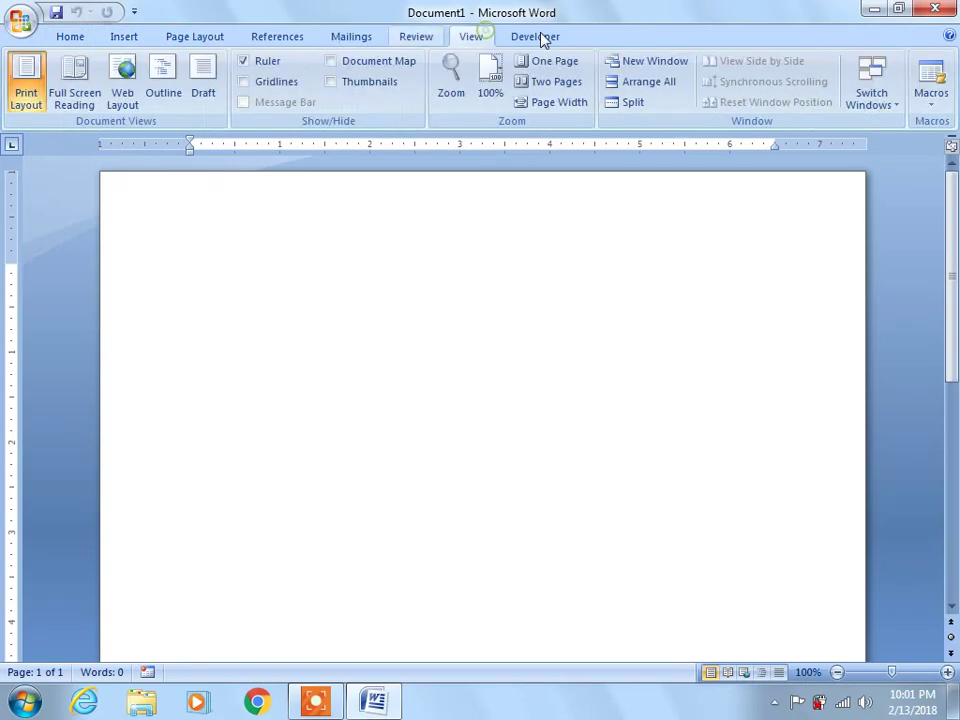
left_click(537, 37)
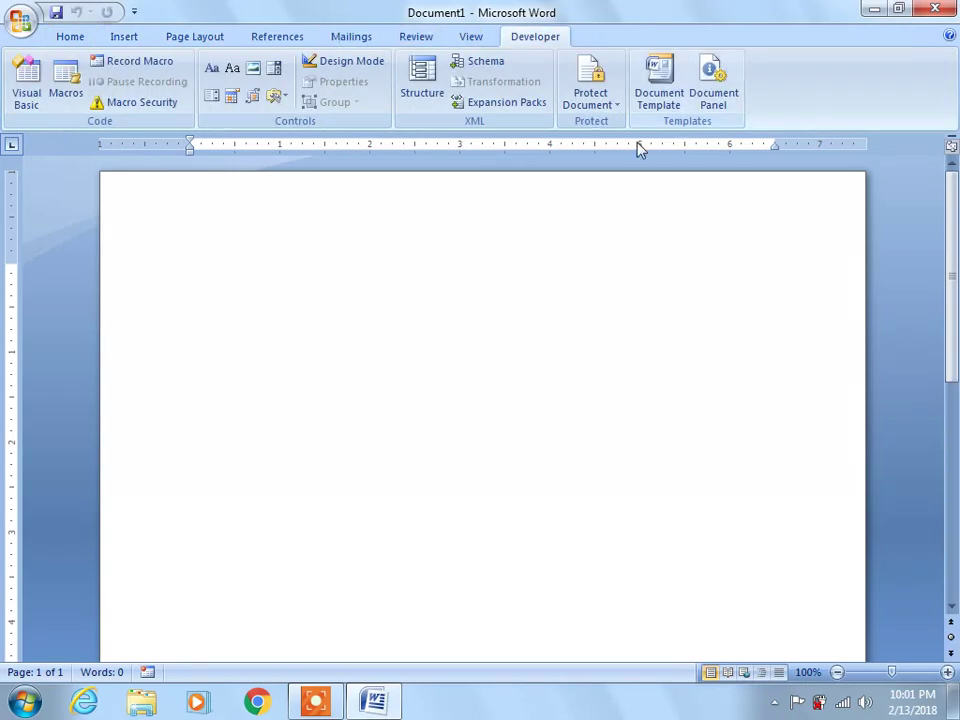
left_click(70, 37)
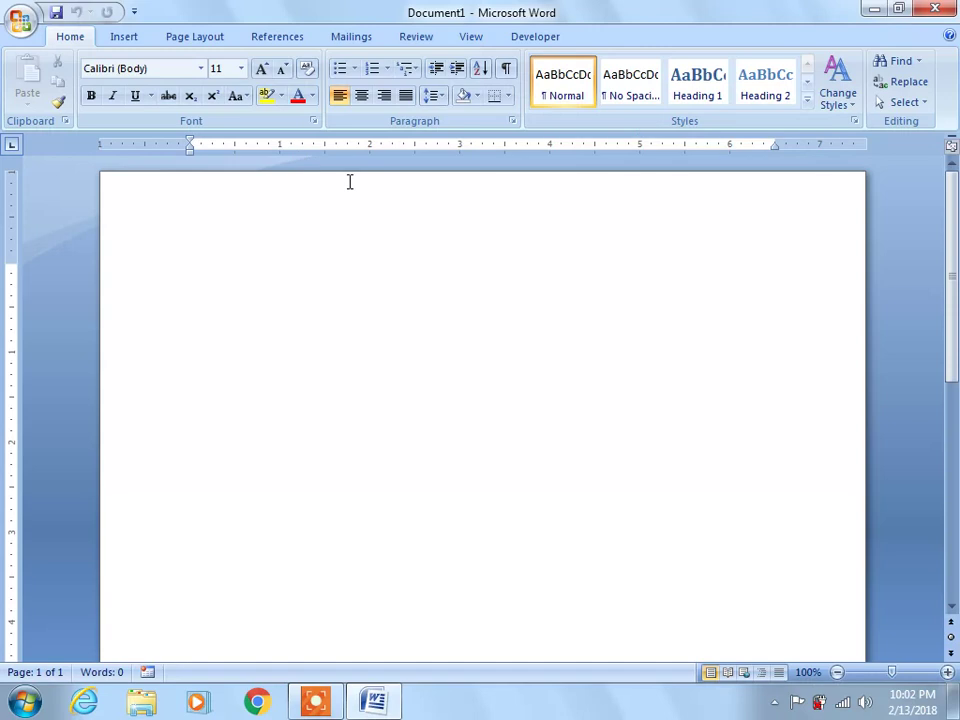
scroll(55, 320, "down", 5)
scroll(55, 320, "up", 5)
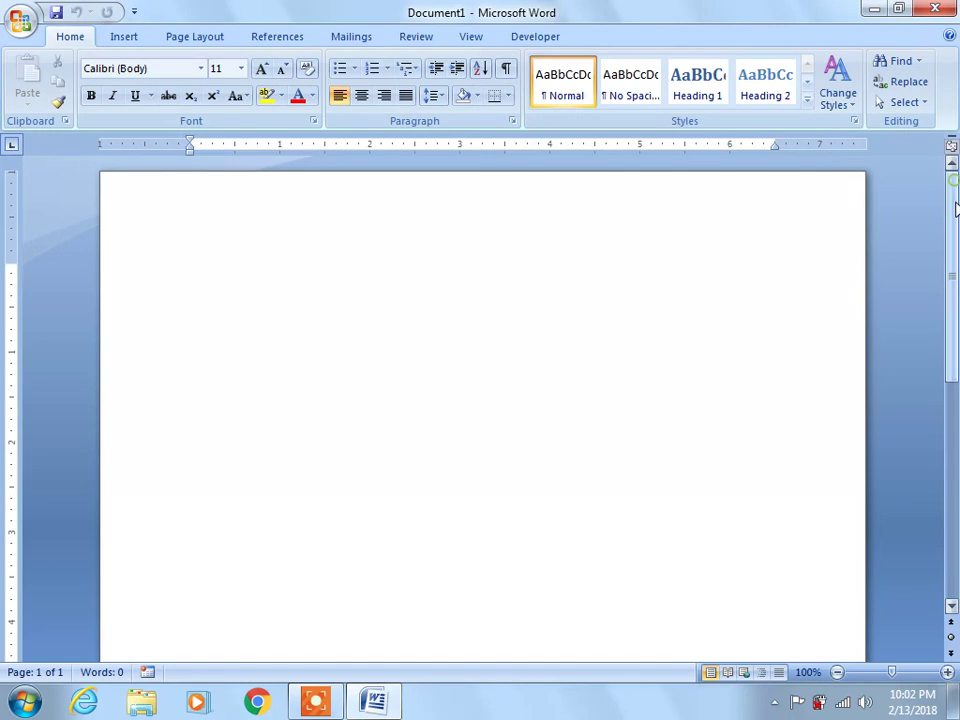
scroll(953, 210, "down", 3)
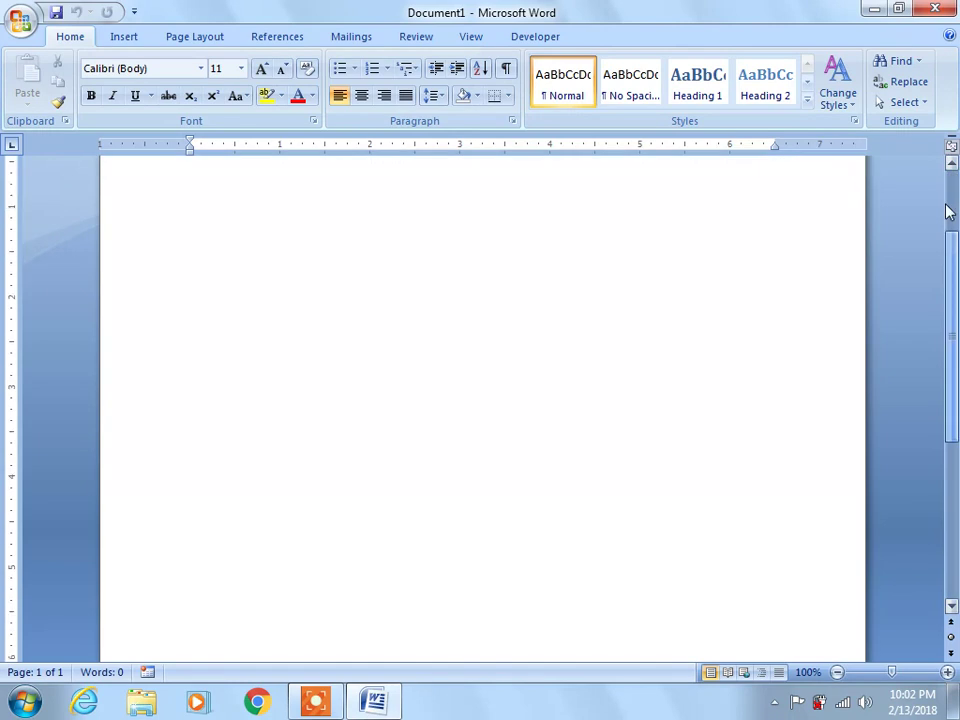
scroll(950, 212, "up", 1)
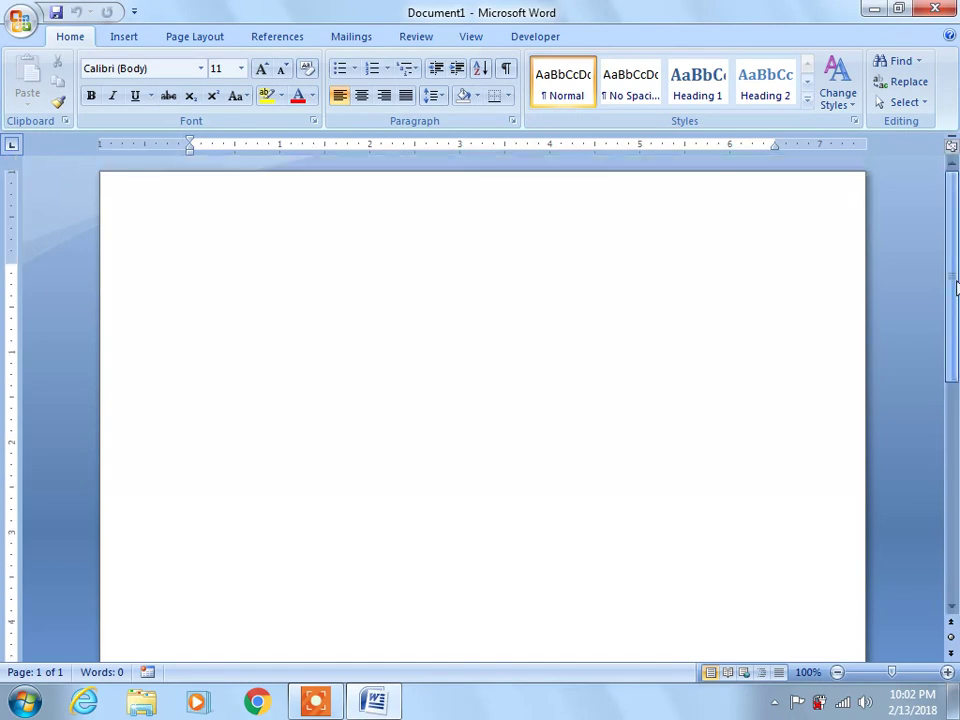
scroll(955, 212, "down", 2)
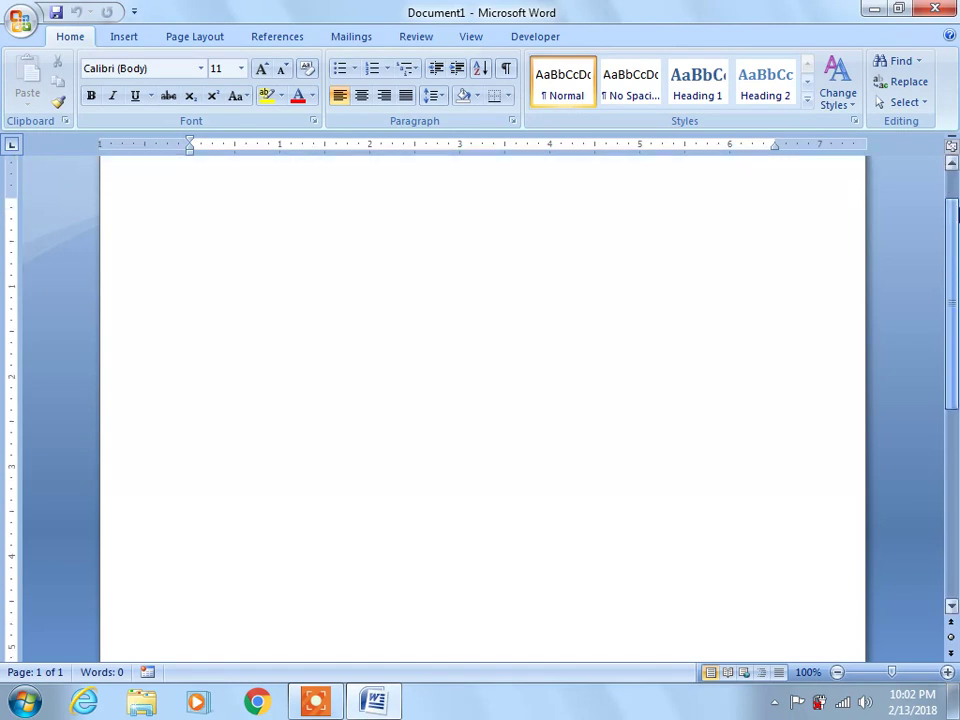
left_click(947, 673)
left_click(947, 673)
left_click(947, 673)
left_click(947, 673)
left_click(947, 673)
left_click(947, 673)
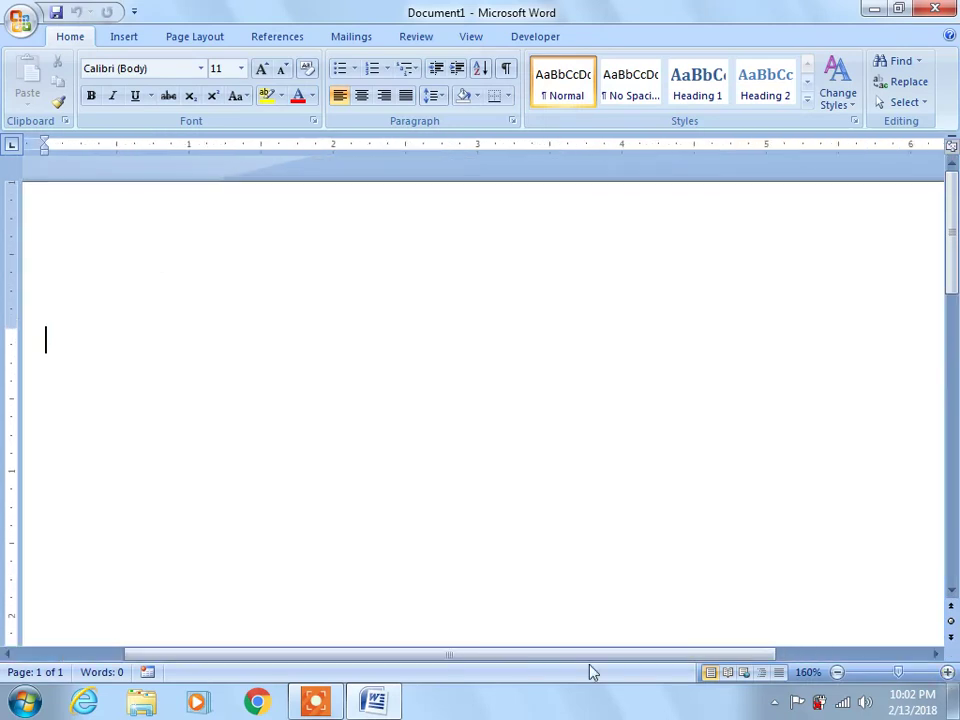
left_click(797, 654)
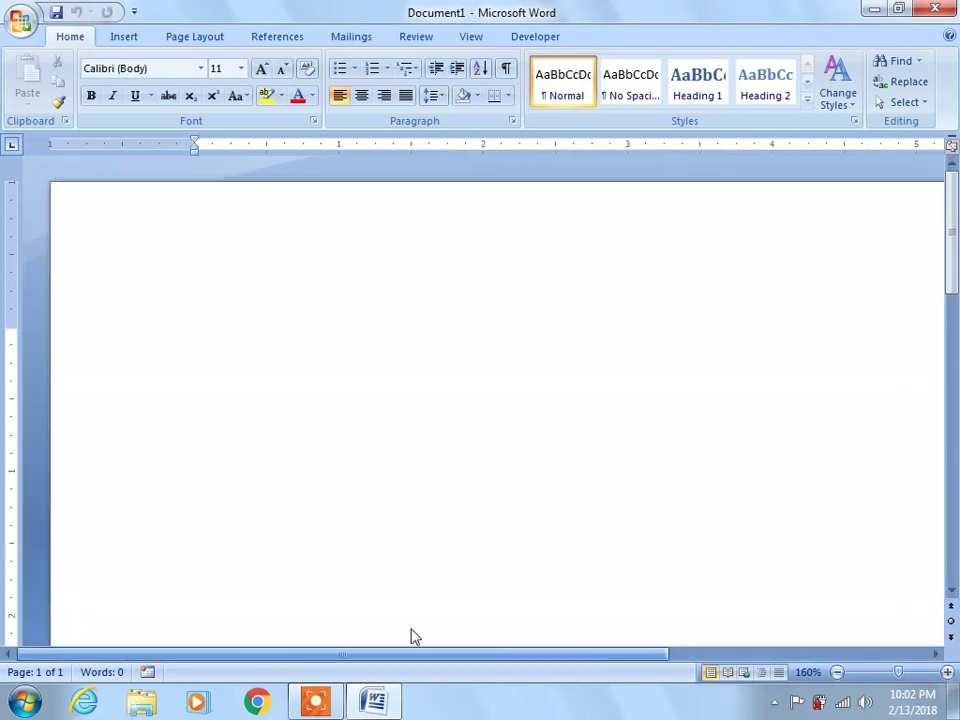
left_click(611, 619)
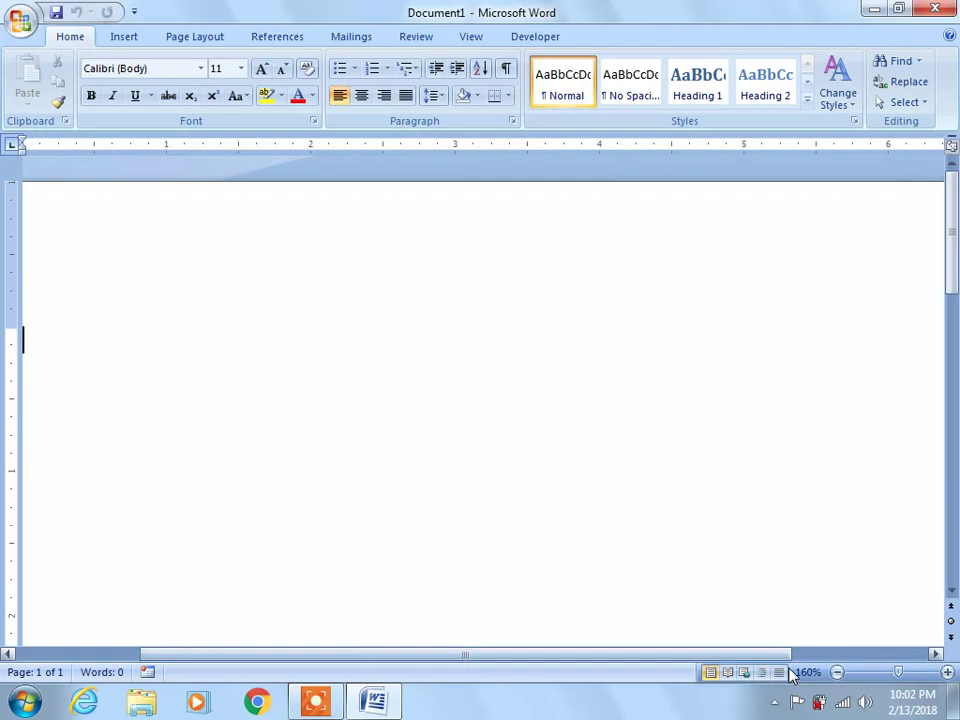
left_click(837, 672)
left_click(837, 672)
left_click(837, 672)
left_click(837, 672)
left_click(837, 672)
left_click(837, 672)
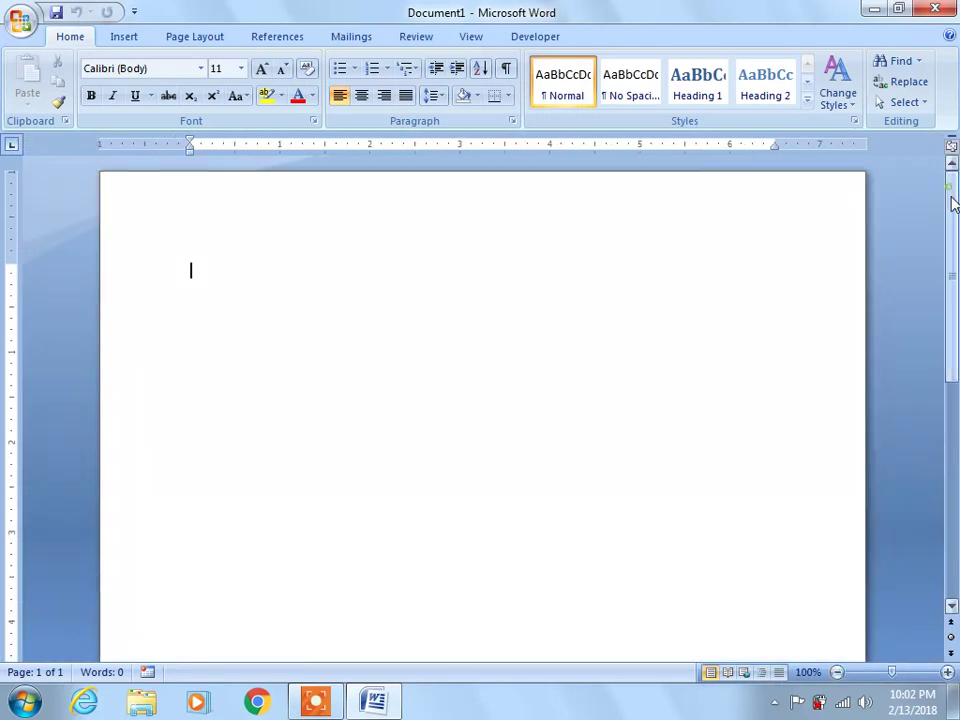
left_click_drag(953, 204, 950, 150)
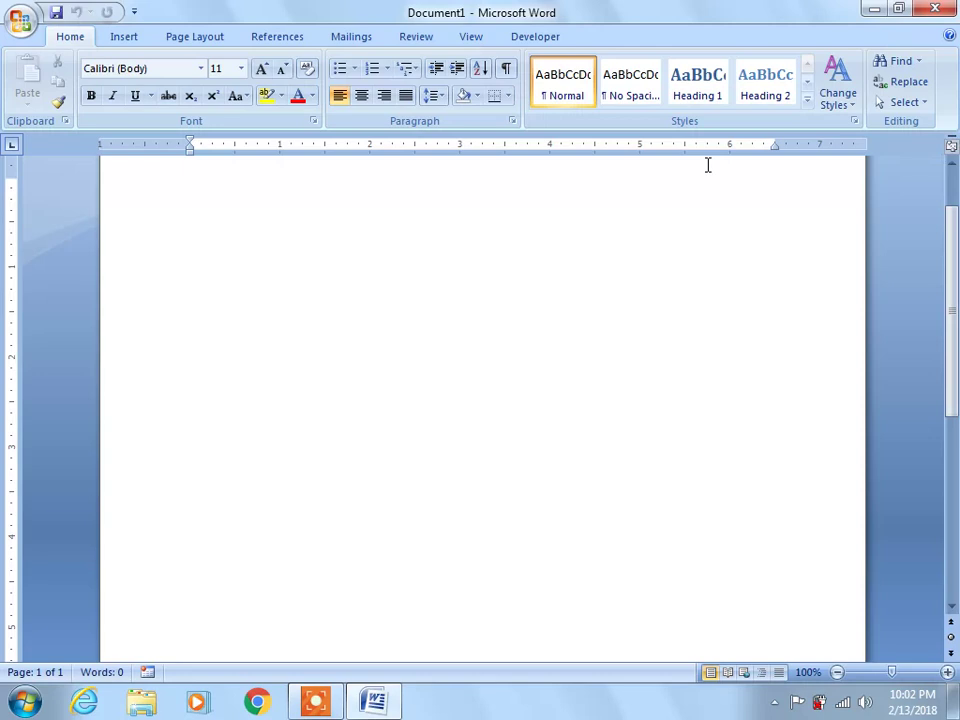
left_click(950, 148)
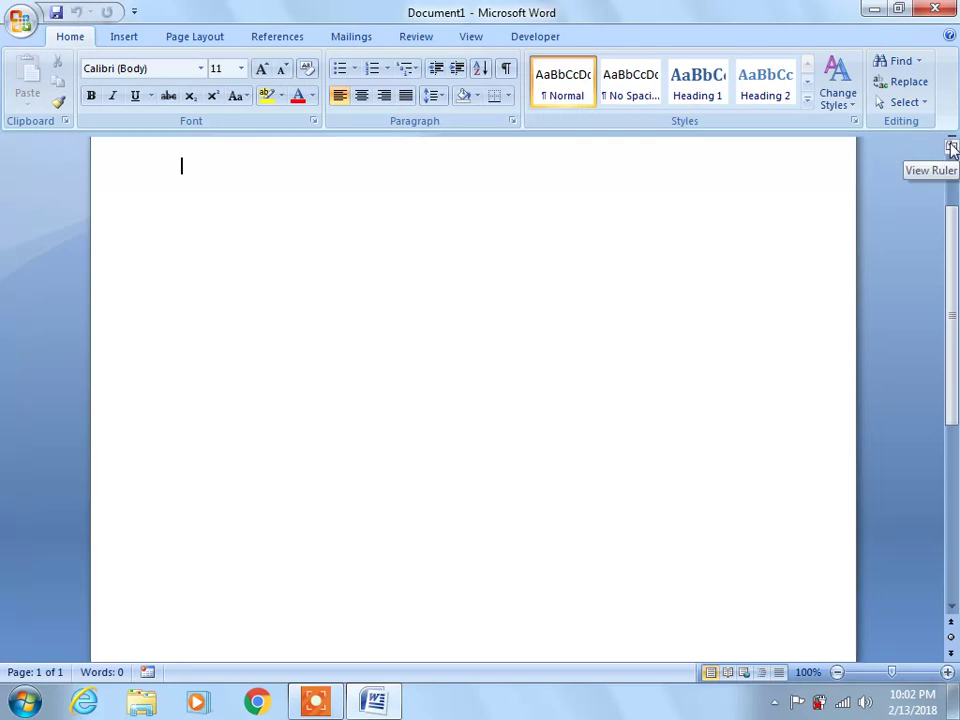
left_click(950, 148)
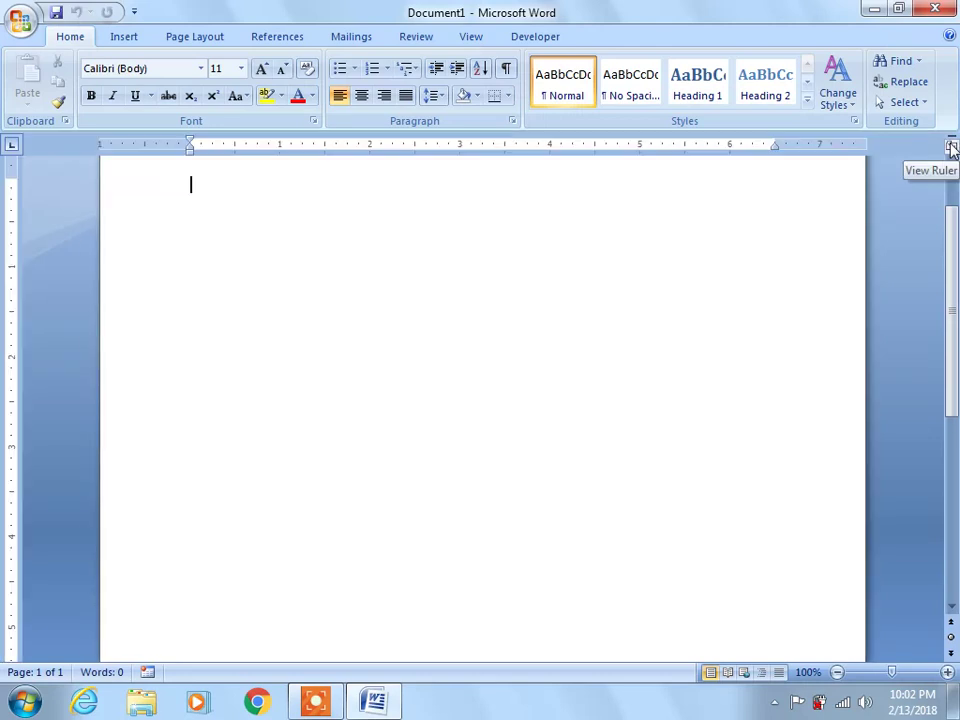
left_click(838, 672)
left_click(838, 672)
left_click(838, 672)
left_click(838, 672)
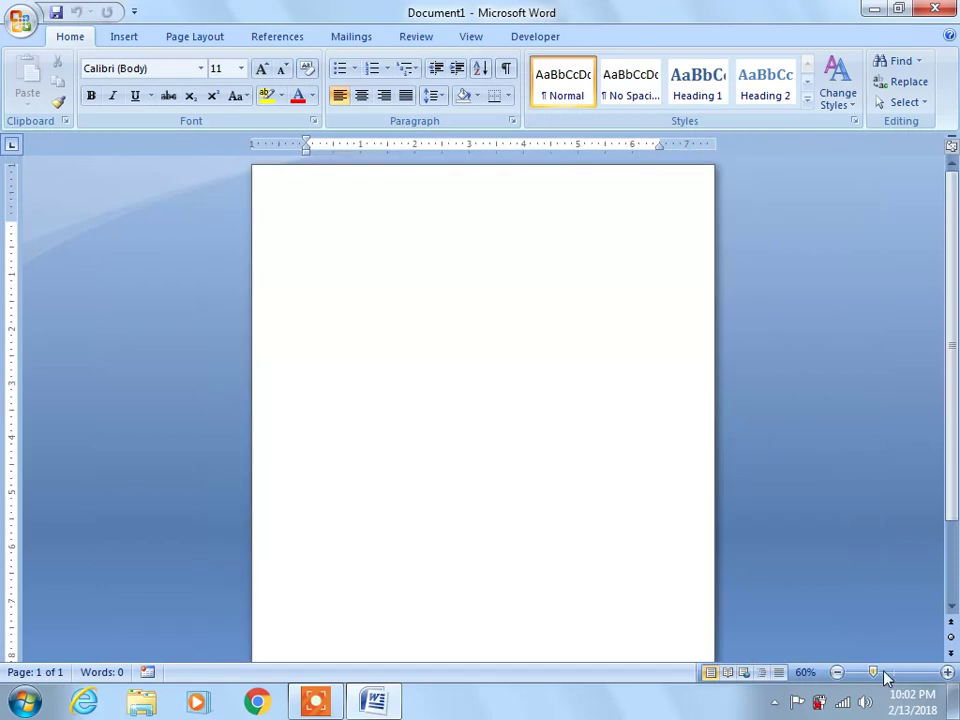
left_click(947, 673)
left_click(947, 673)
left_click(947, 673)
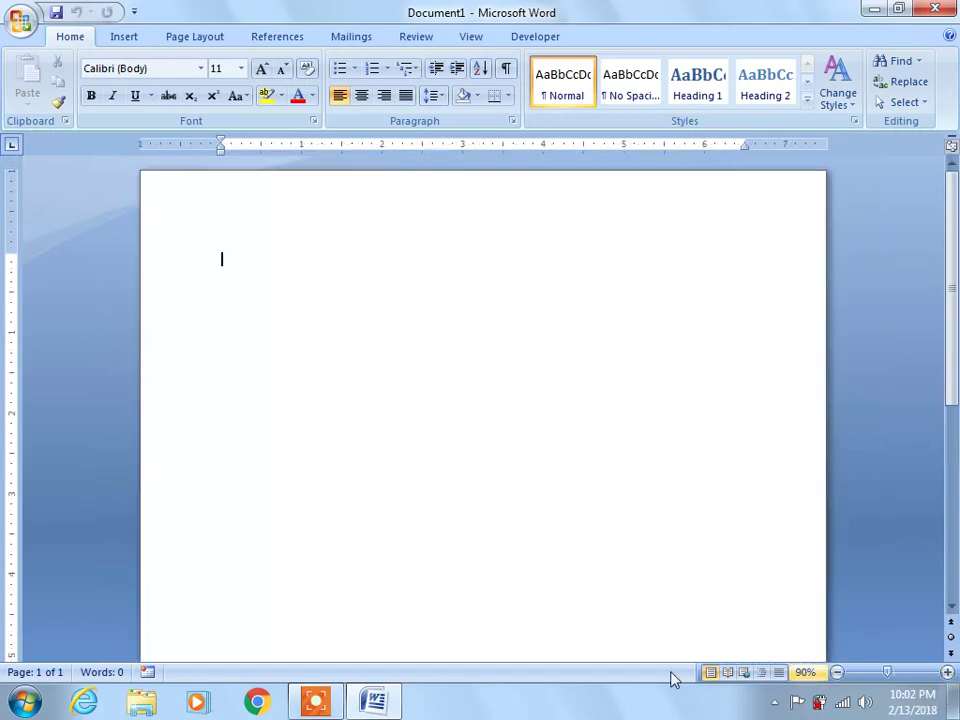
Step: Check the empty document's word count, then generate sample paragraphs with =rand()
left_click(100, 673)
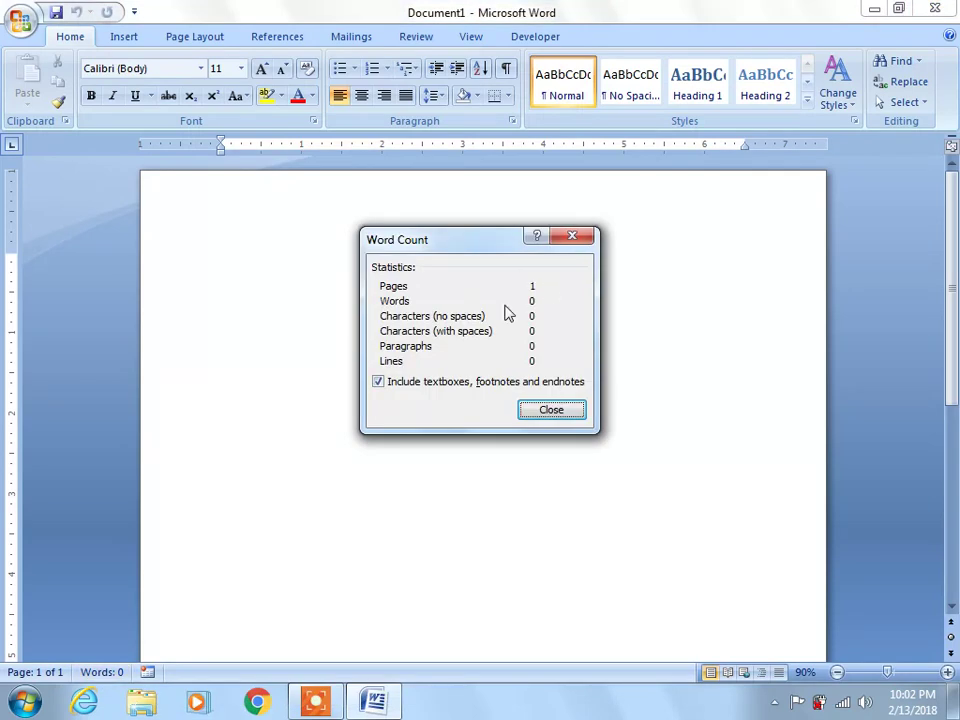
left_click(552, 407)
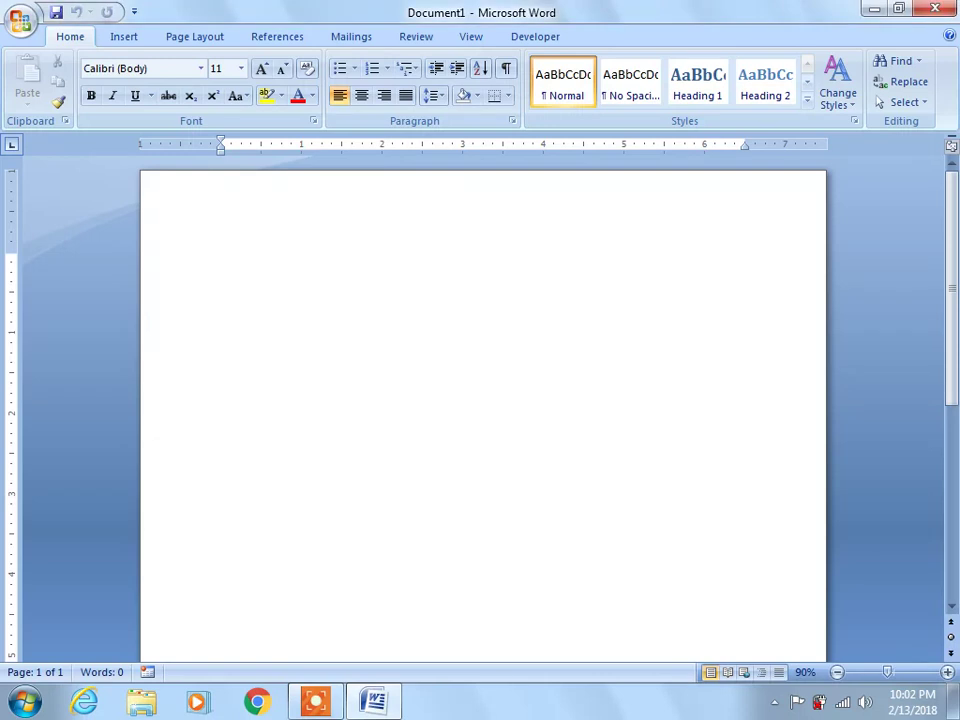
type("=rand()")
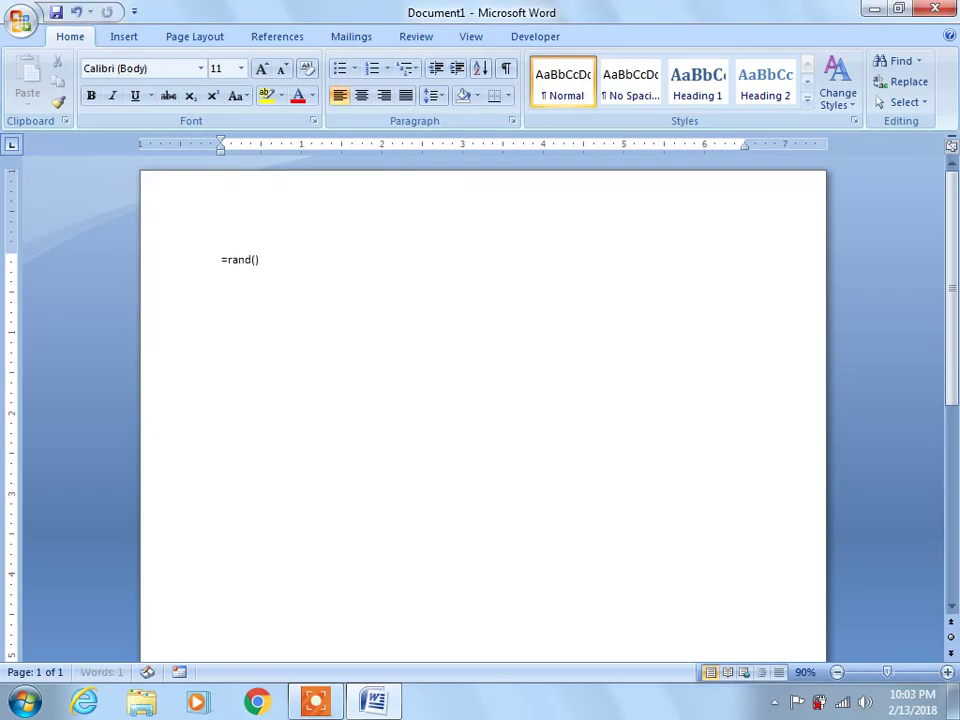
key("Return")
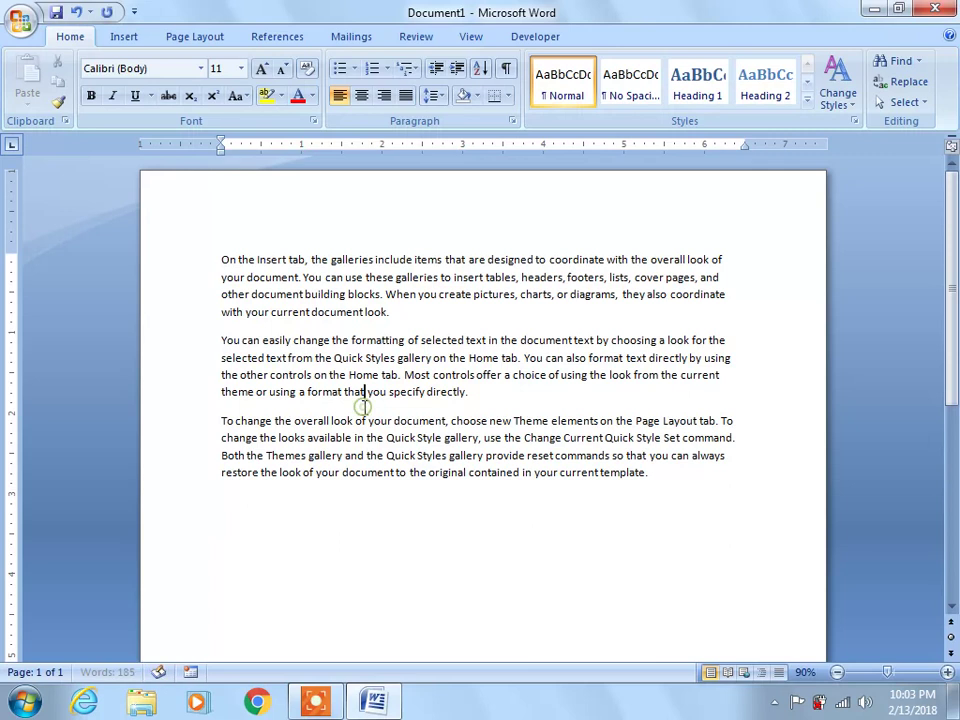
Step: Confirm in Word Count that the three sample paragraphs total 185 words
left_click(365, 392)
left_click(119, 672)
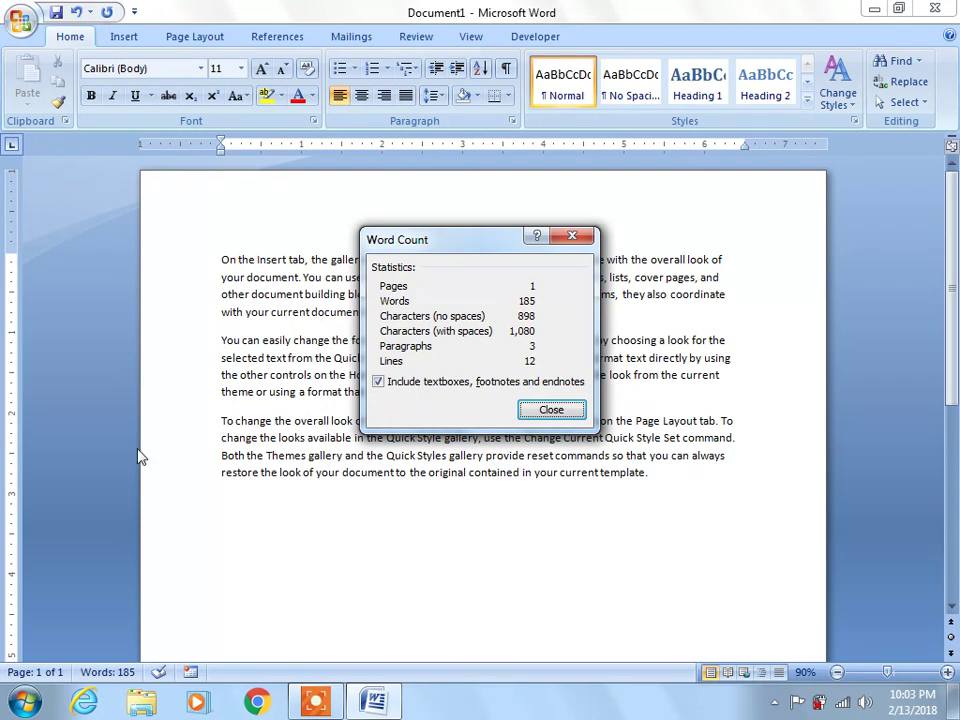
left_click(552, 411)
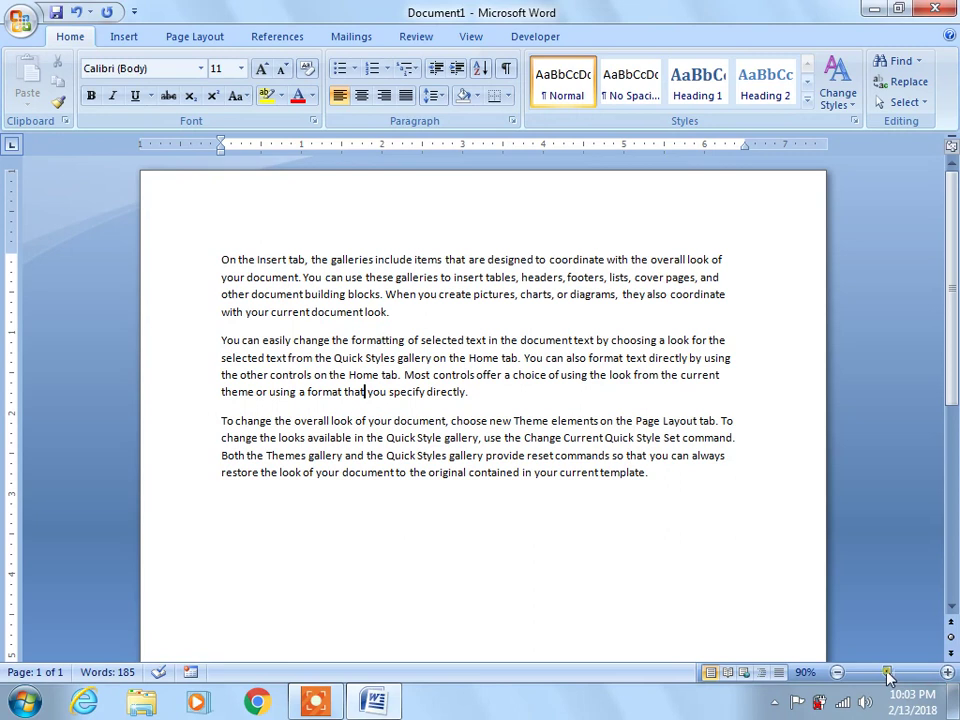
mouse_move(886, 673)
left_mouse_down()
mouse_move(950, 676)
mouse_move(878, 690)
mouse_move(862, 677)
mouse_move(892, 673)
left_mouse_up()
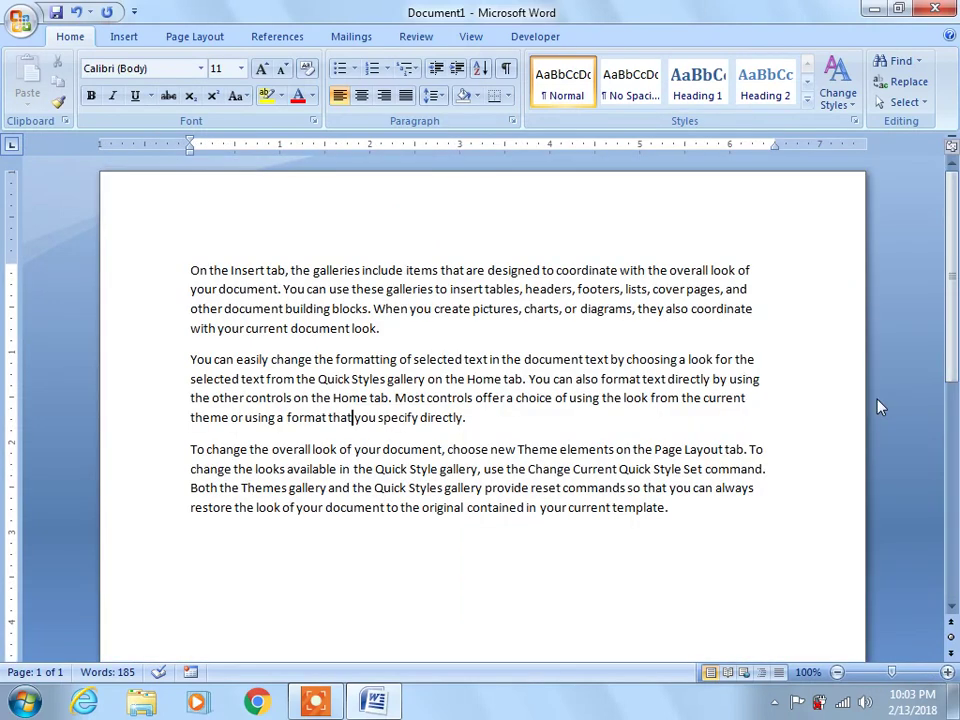
scroll(760, 355, "down", 7, "ctrl")
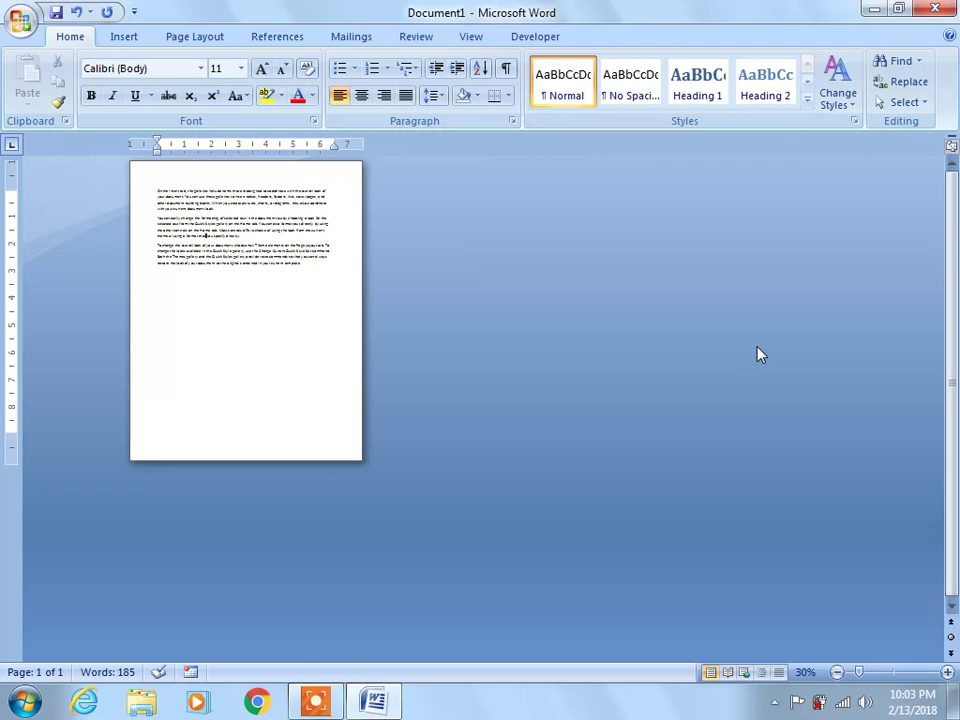
scroll(760, 355, "up", 12, "ctrl")
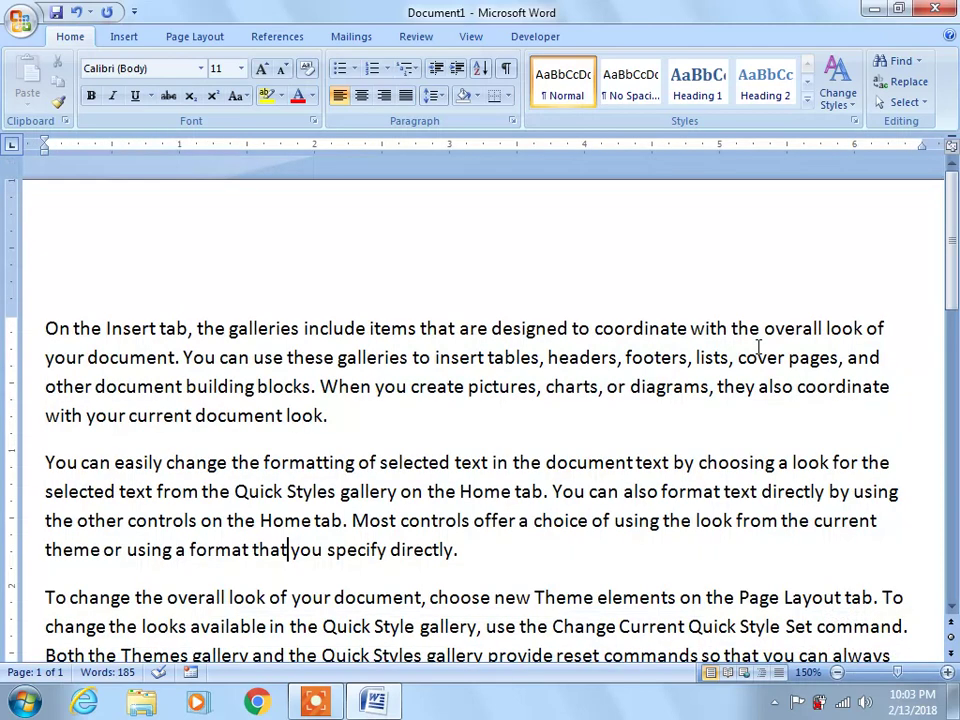
scroll(759, 350, "down", 9, "ctrl")
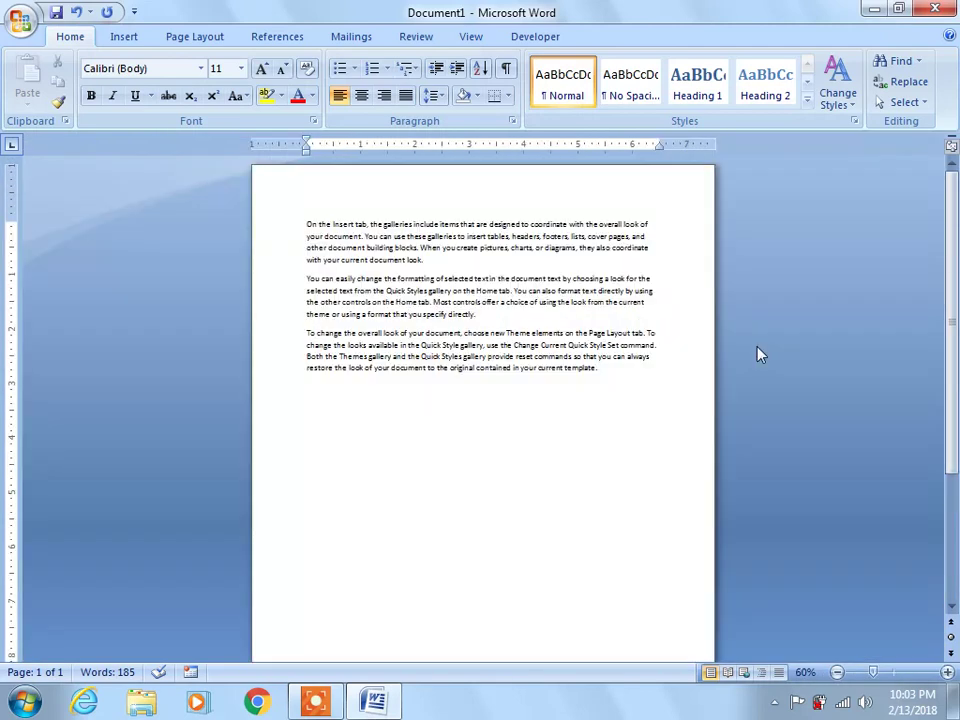
scroll(760, 355, "up", 20, "ctrl")
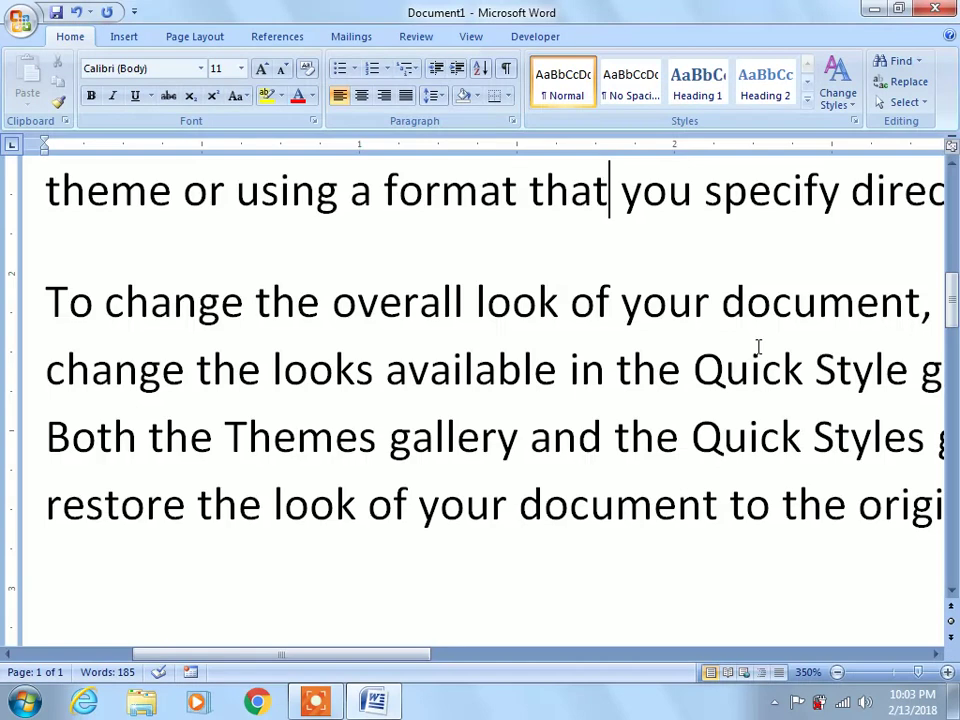
scroll(759, 347, "down", 13, "ctrl")
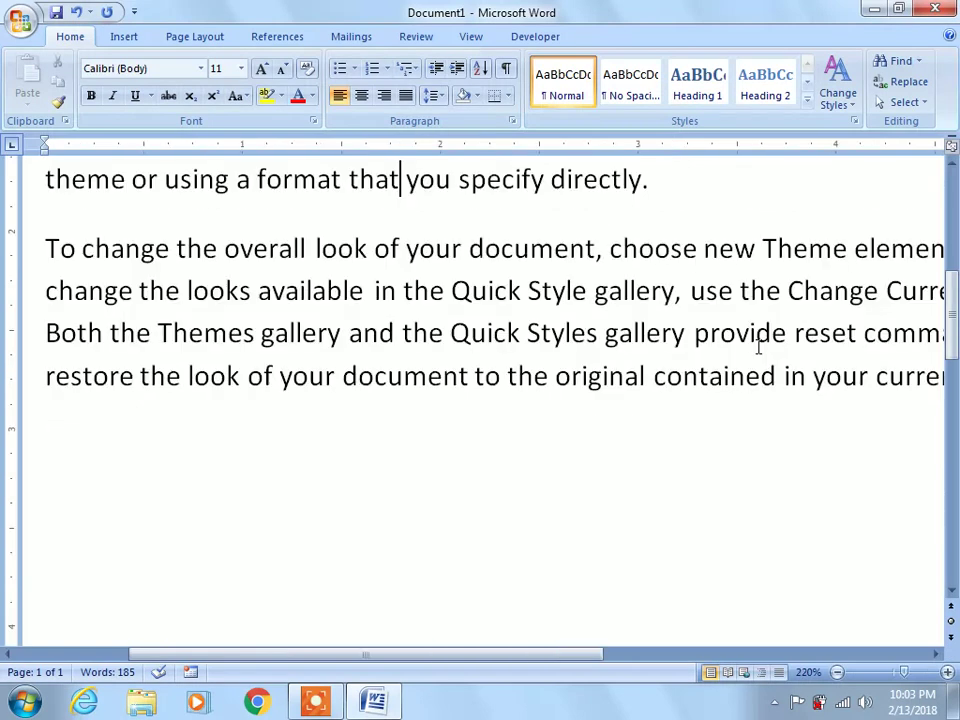
scroll(759, 345, "down", 20, "ctrl")
scroll(759, 354, "up", 8, "ctrl")
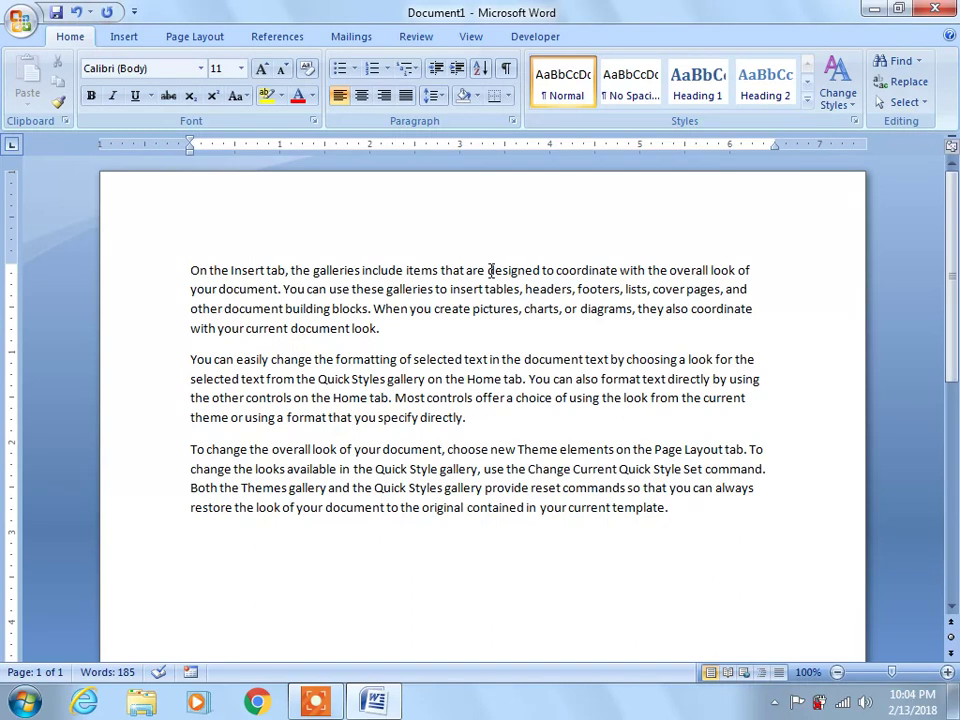
key("Down")
key("Down")
key("Down")
key("Down")
key("Down")
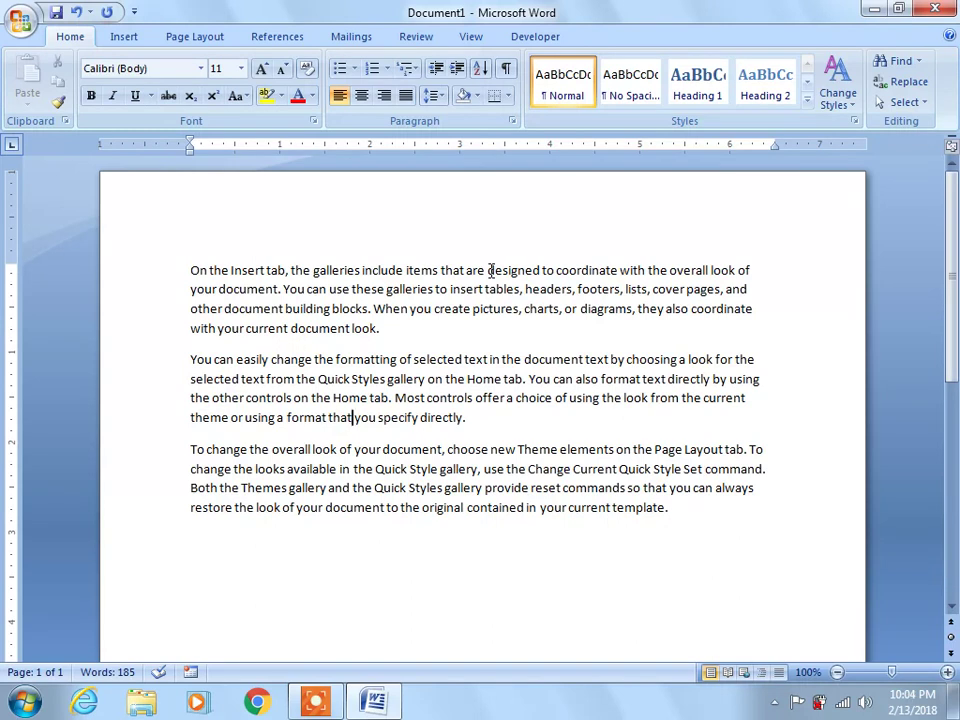